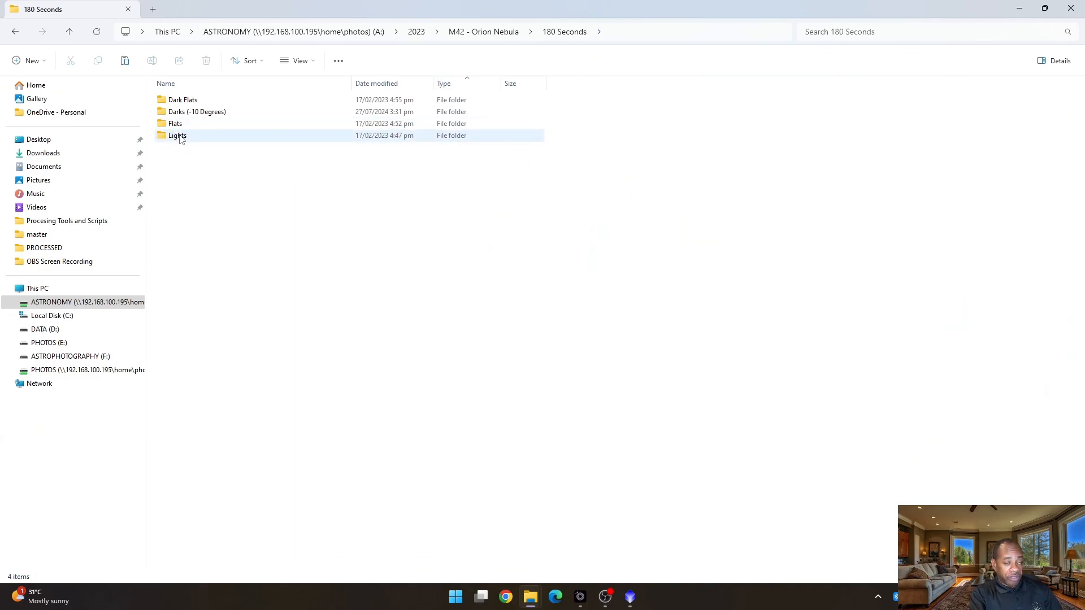
# - Examine the light frames in the SESSION_Night1 subfolder of Lights, and return to the 180 Seconds folder
pyautogui.doubleClick(180, 136)
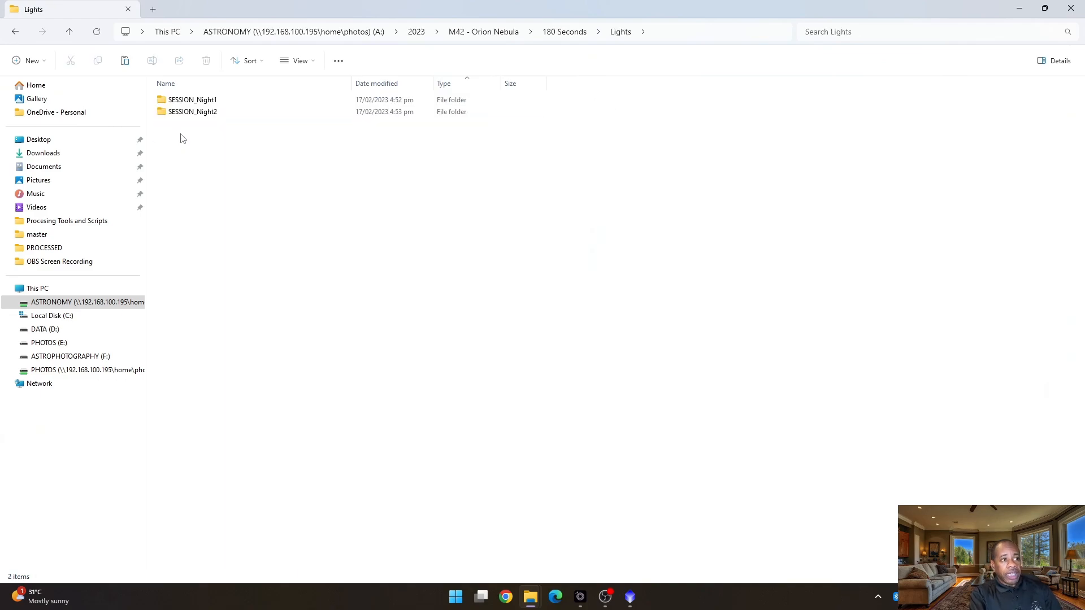
pyautogui.doubleClick(208, 105)
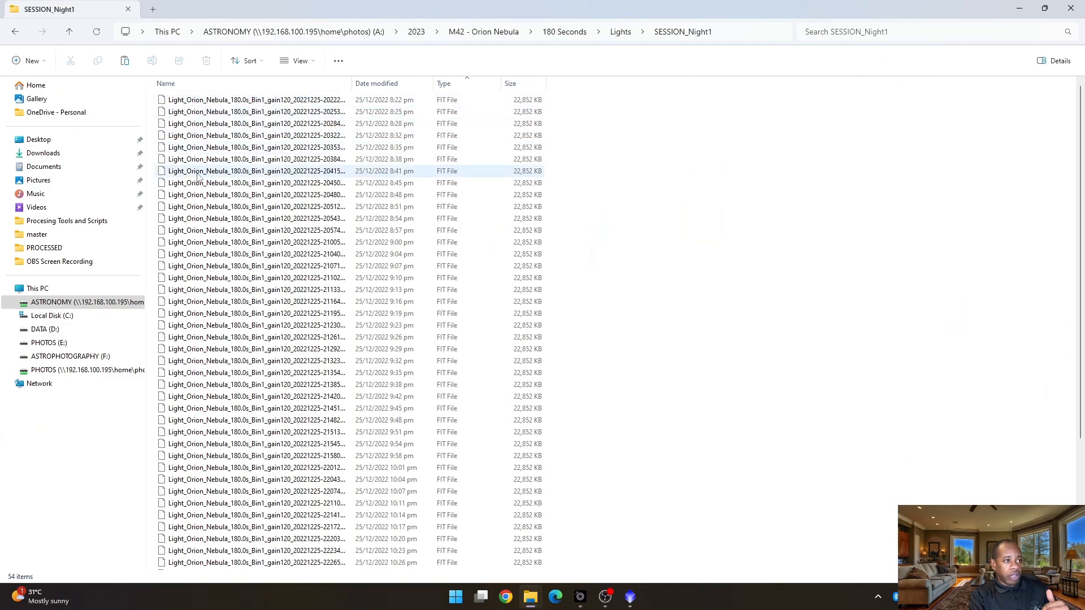
pyautogui.scroll(-3, 188, 242)
pyautogui.scroll(-2, 188, 243)
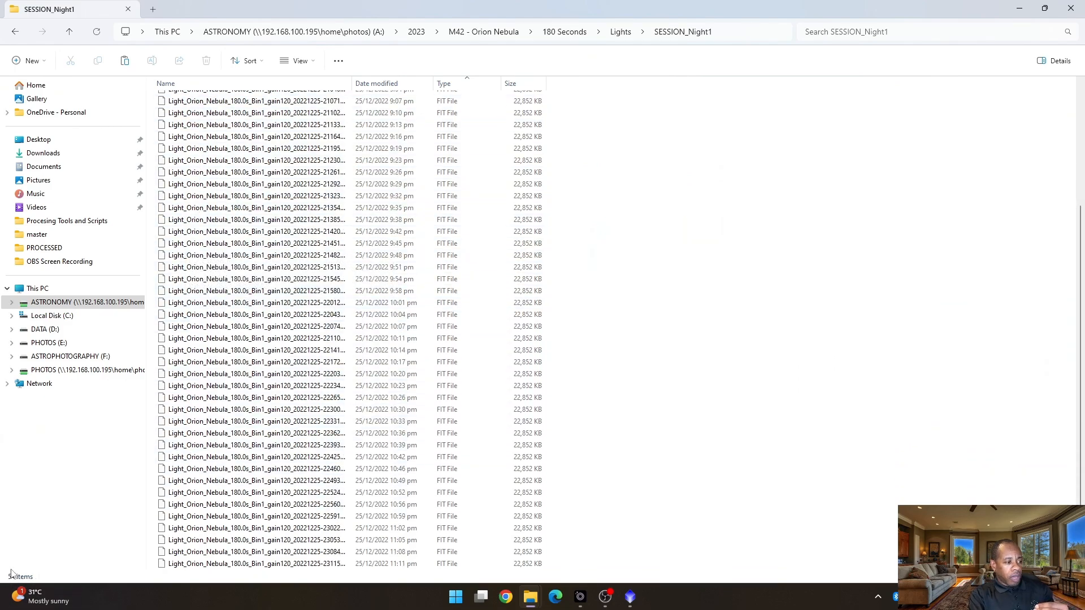
pyautogui.scroll(3, 260, 204)
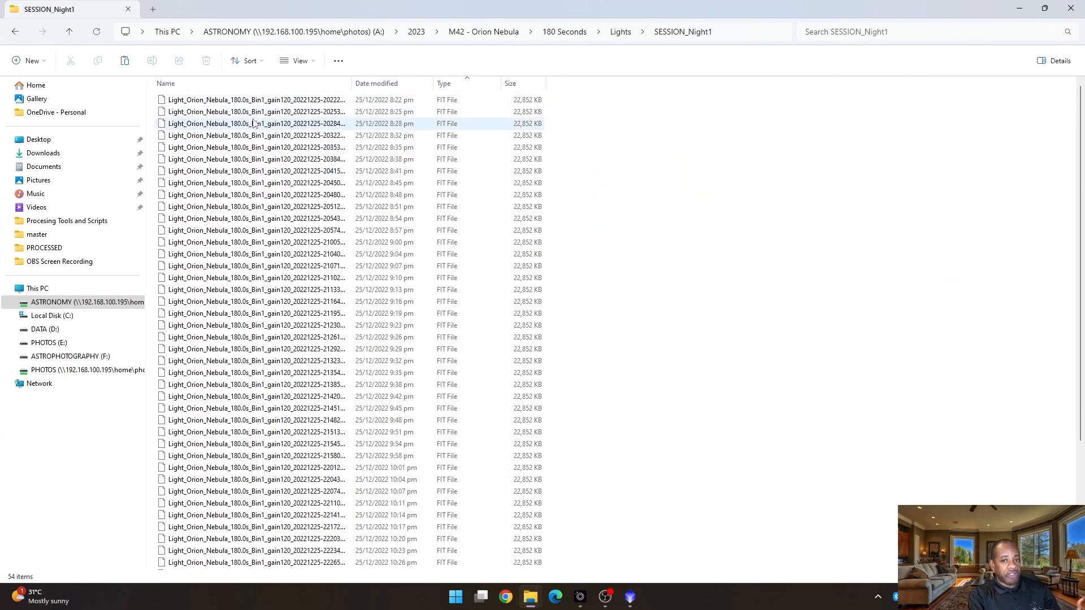
pyautogui.click(68, 32)
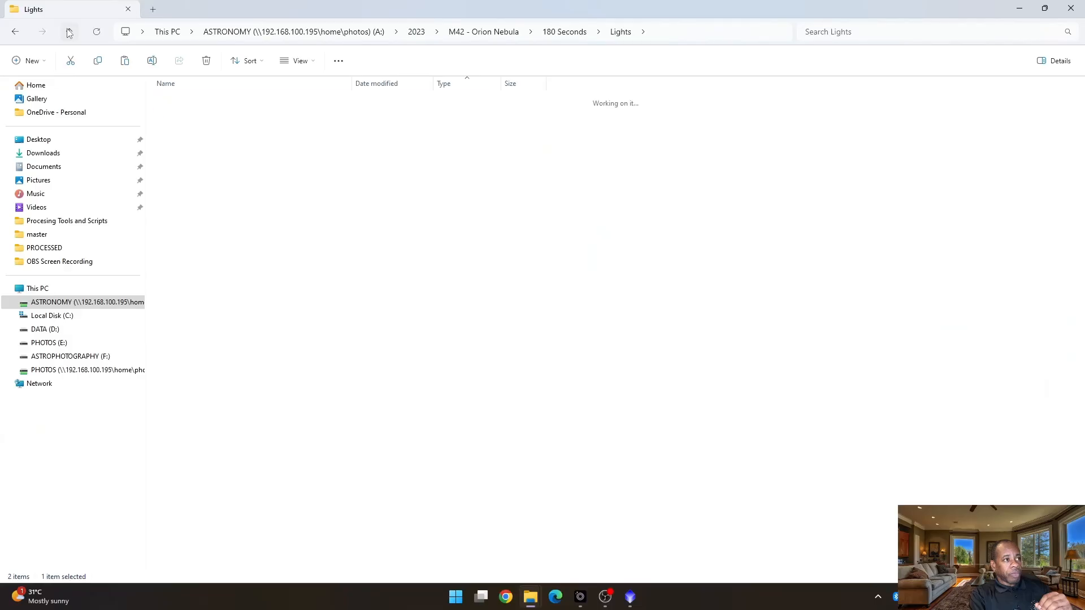
pyautogui.click(68, 32)
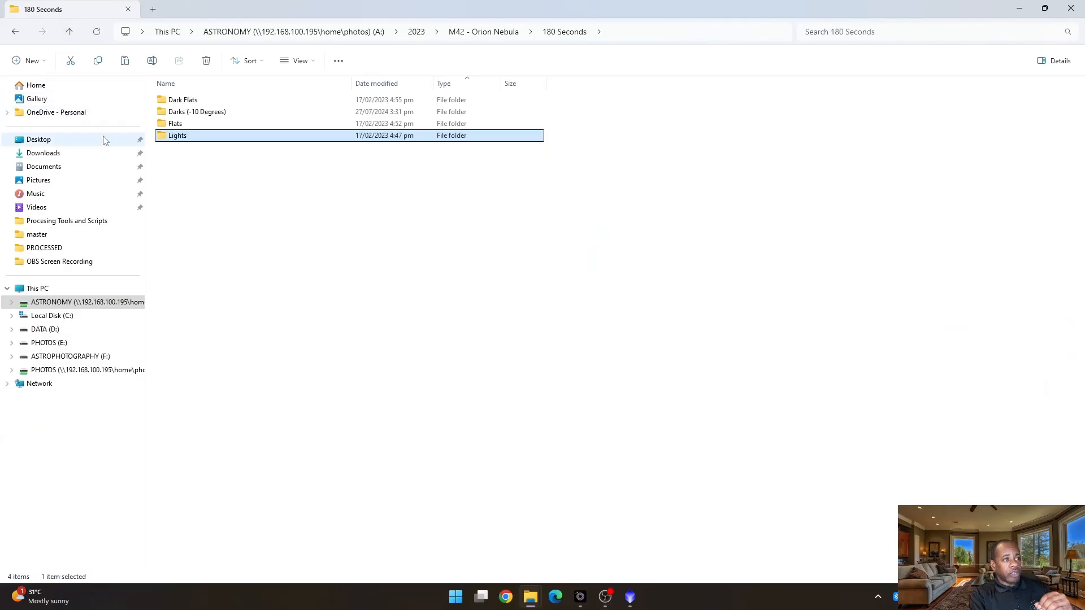
# - Open the Darks (-10 Degrees) folder to examine the dark frames
pyautogui.click(183, 113)
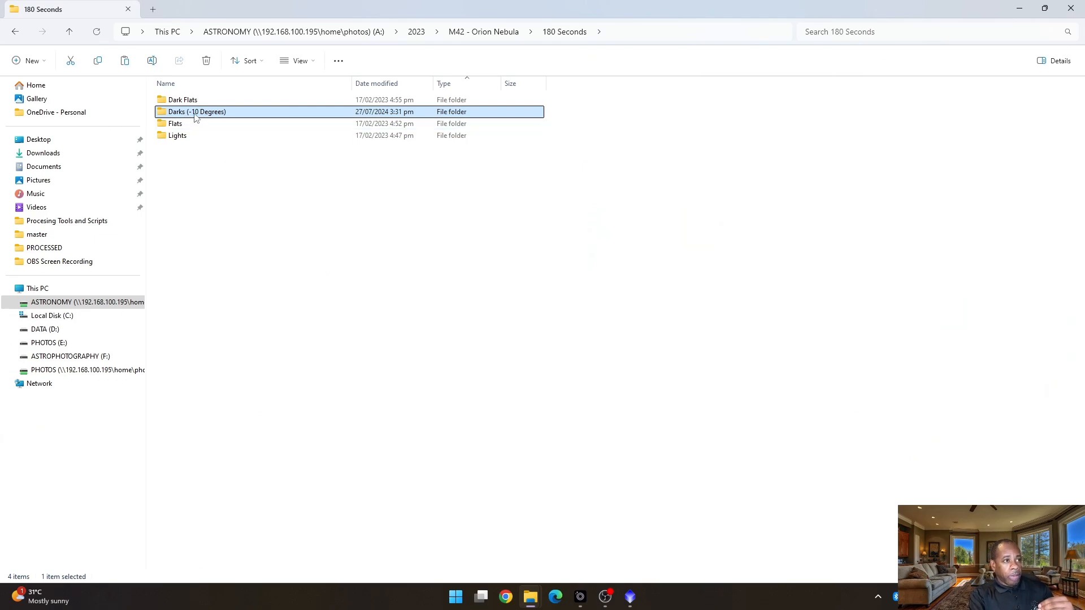
pyautogui.moveTo(200, 116)
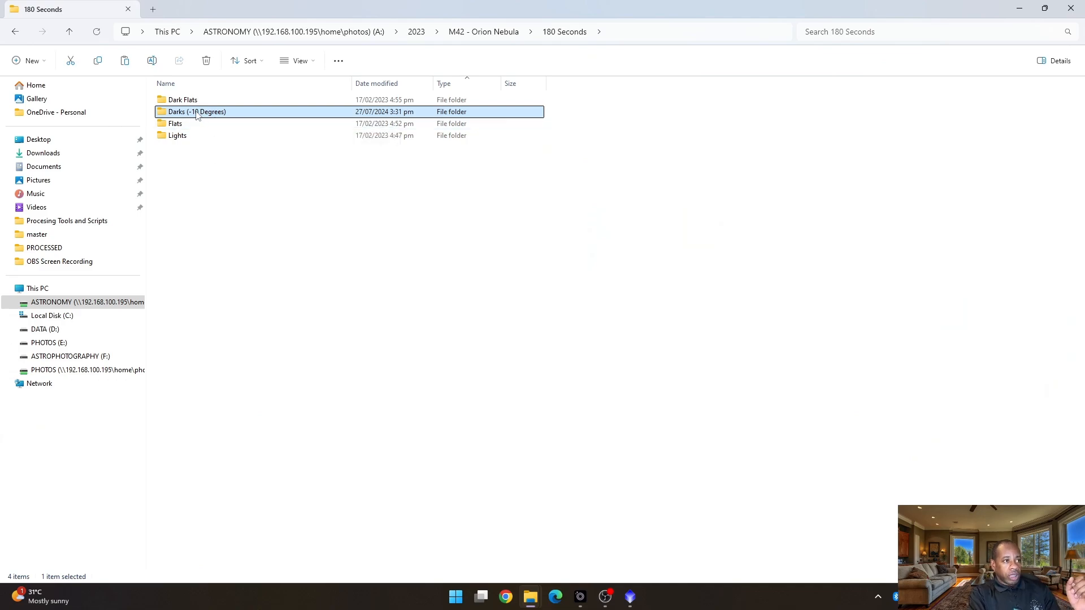
pyautogui.doubleClick(198, 113)
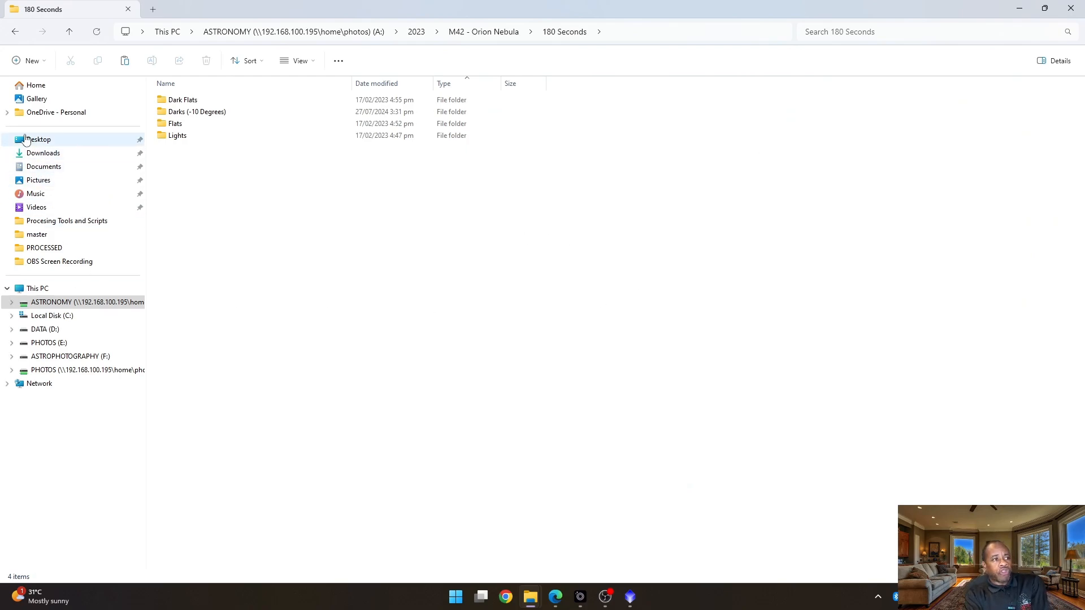
# - Examine SESSION_Night1 in the Flats folder, and go back from Dark Flats to the 180 Seconds folder
pyautogui.doubleClick(177, 125)
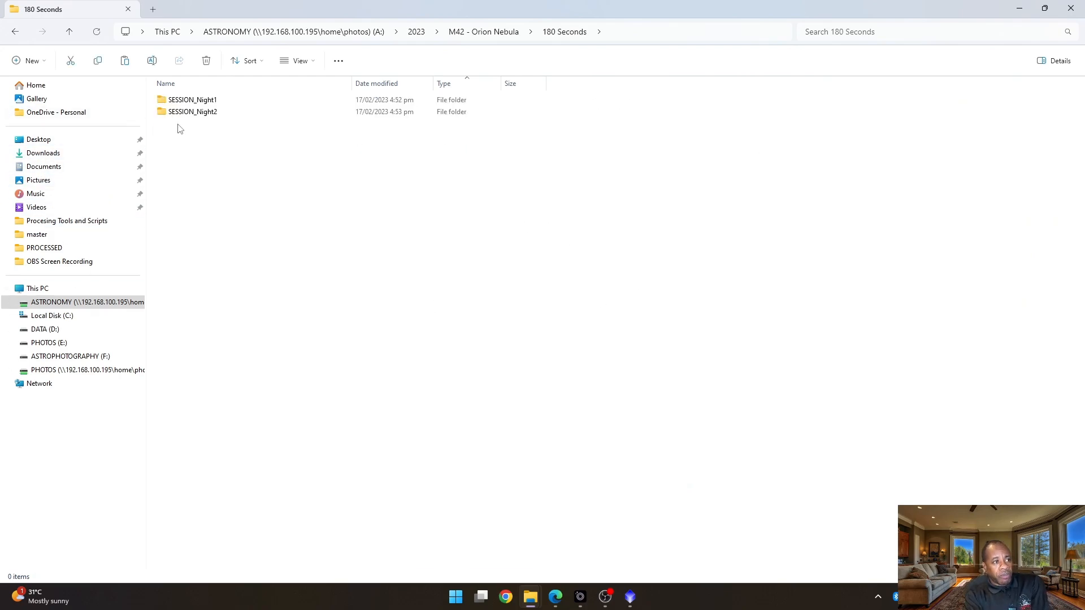
pyautogui.doubleClick(186, 100)
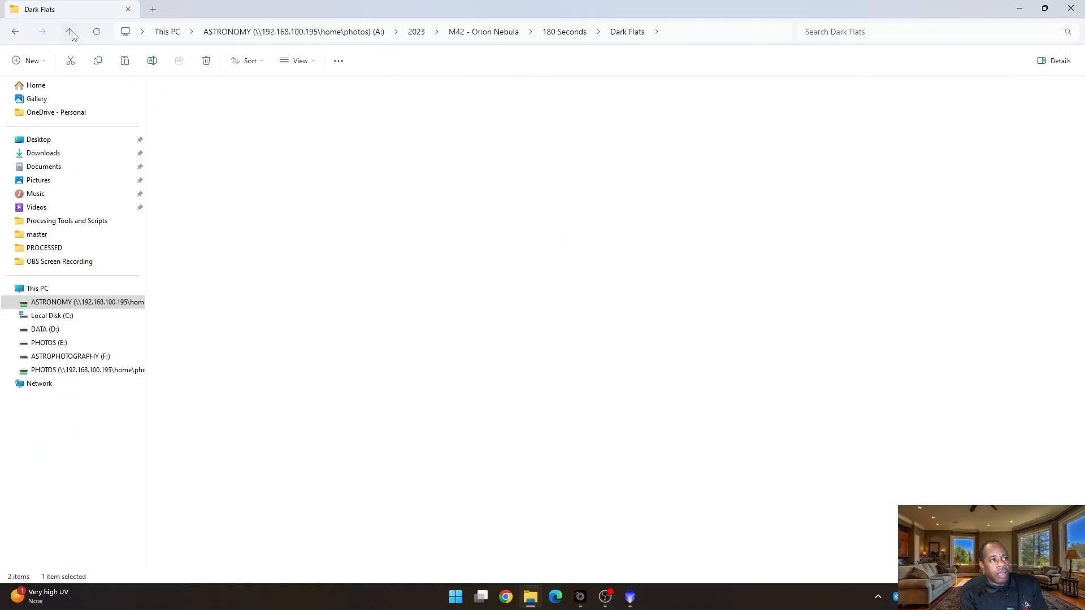
pyautogui.click(69, 32)
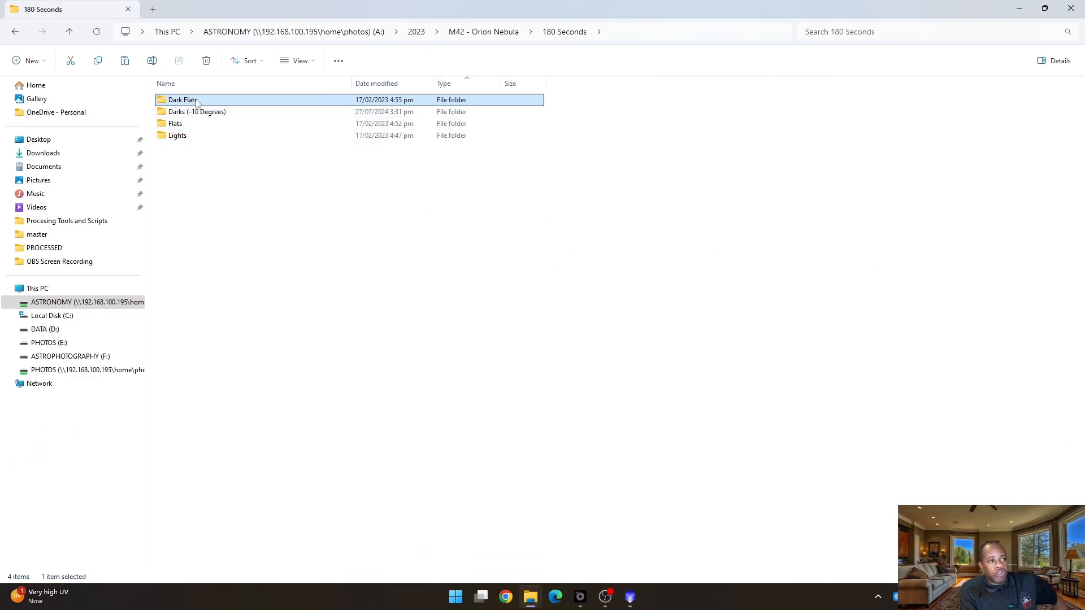
pyautogui.moveTo(196, 103)
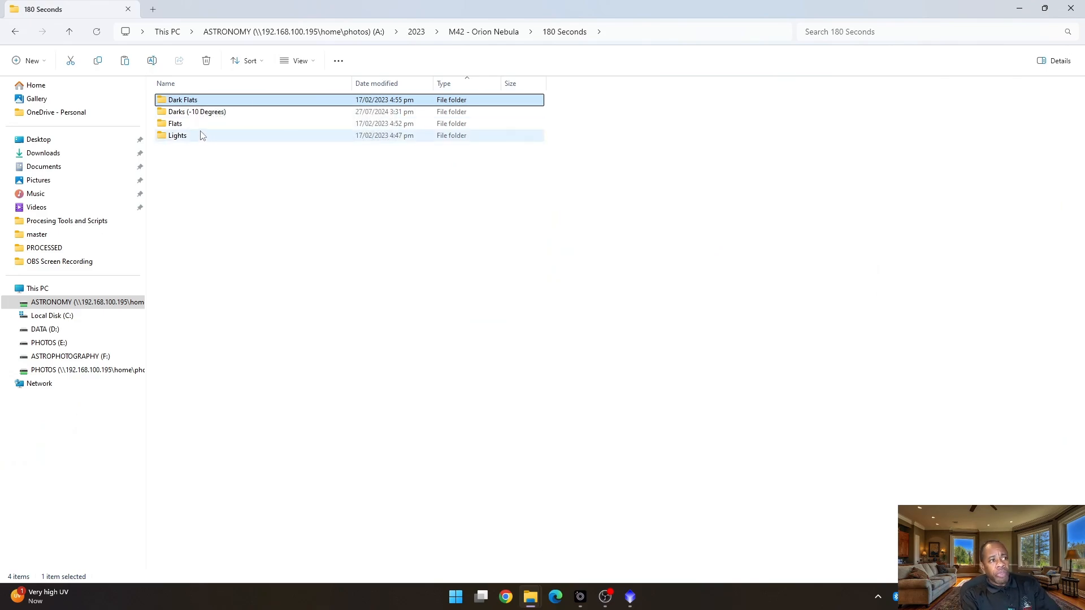
pyautogui.click(184, 125)
pyautogui.click(187, 113)
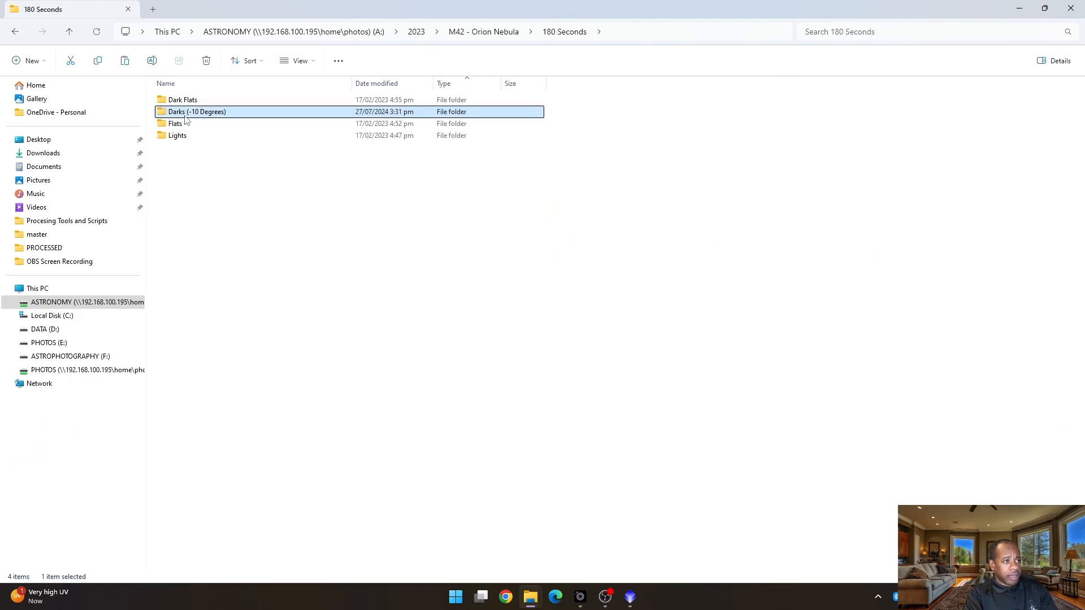
pyautogui.click(192, 102)
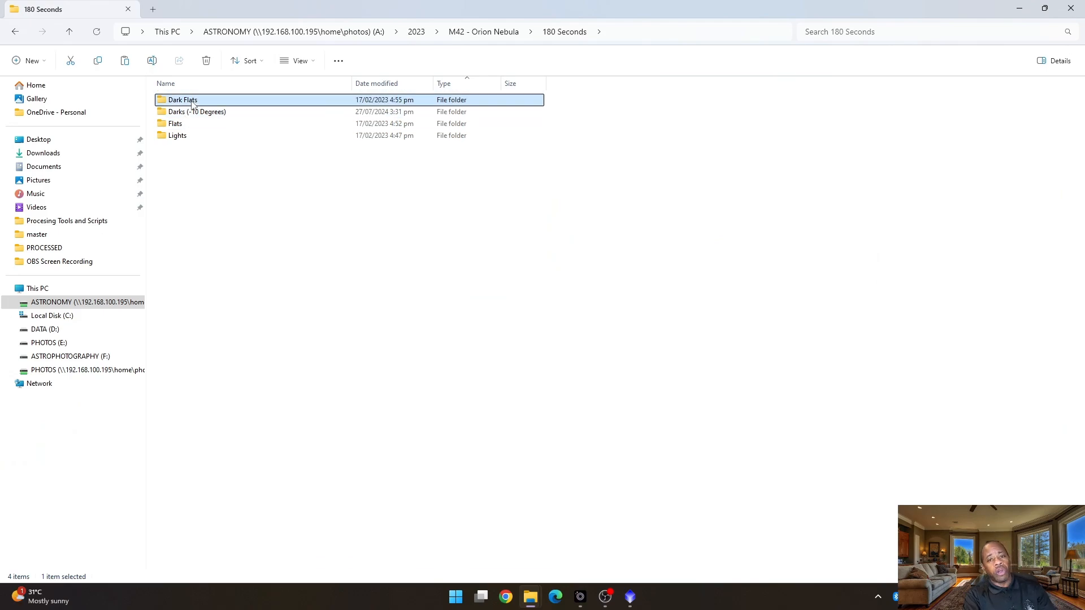
pyautogui.moveTo(202, 139)
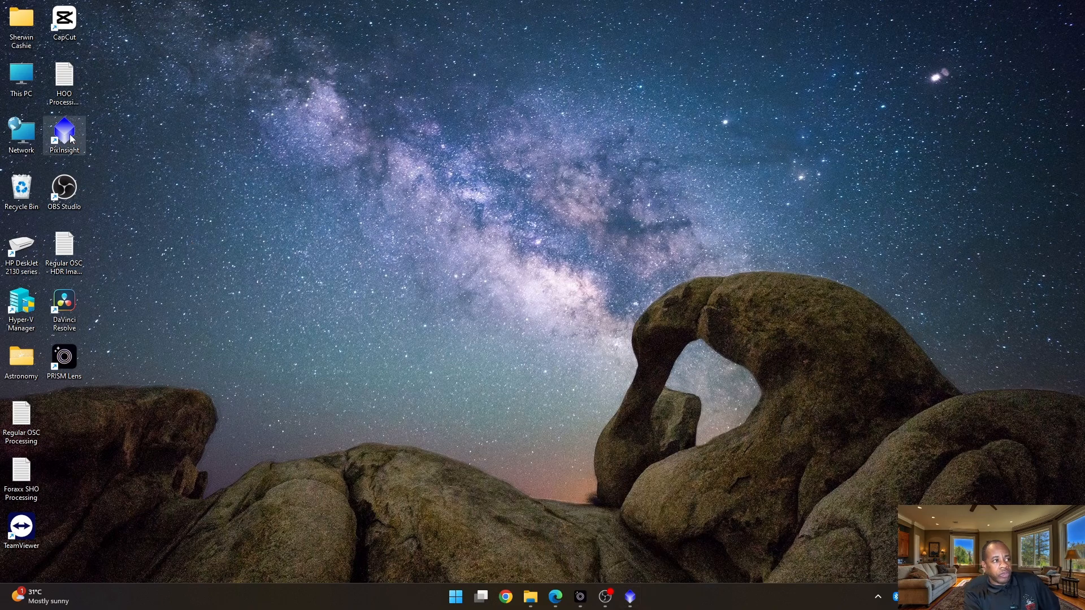
# - Switch to PixInsight, place a CosmeticCorrection process icon on the workspace, and close the process window
pyautogui.click(630, 596)
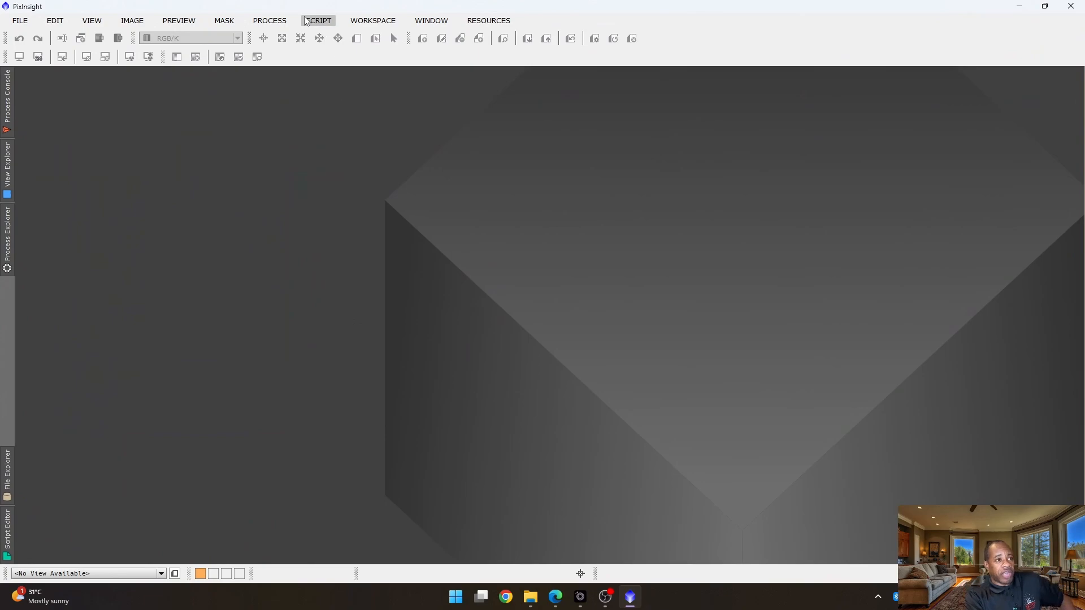
pyautogui.click(270, 22)
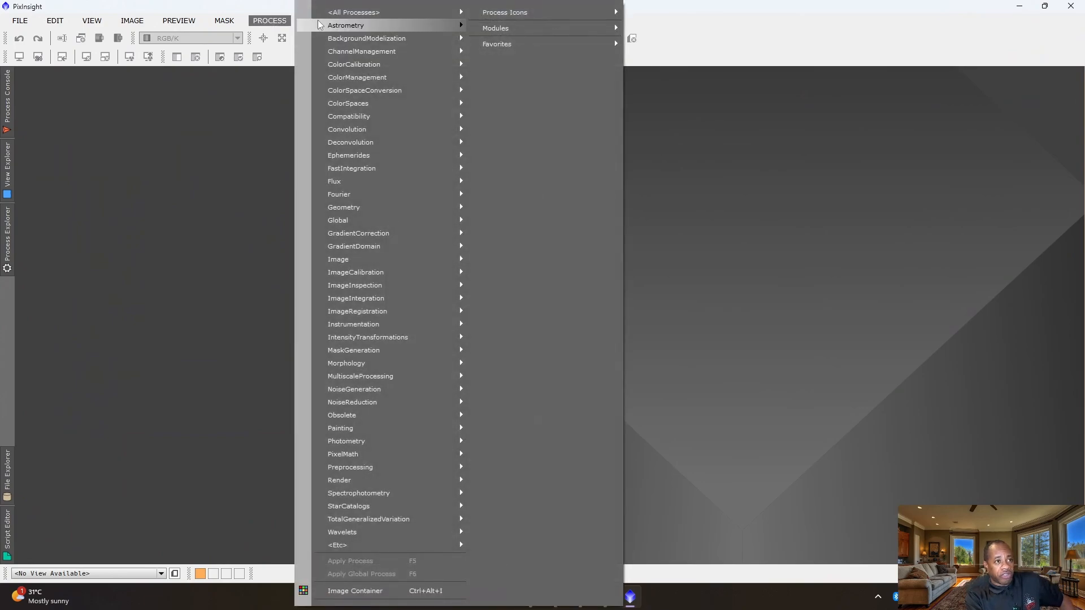
pyautogui.moveTo(351, 13)
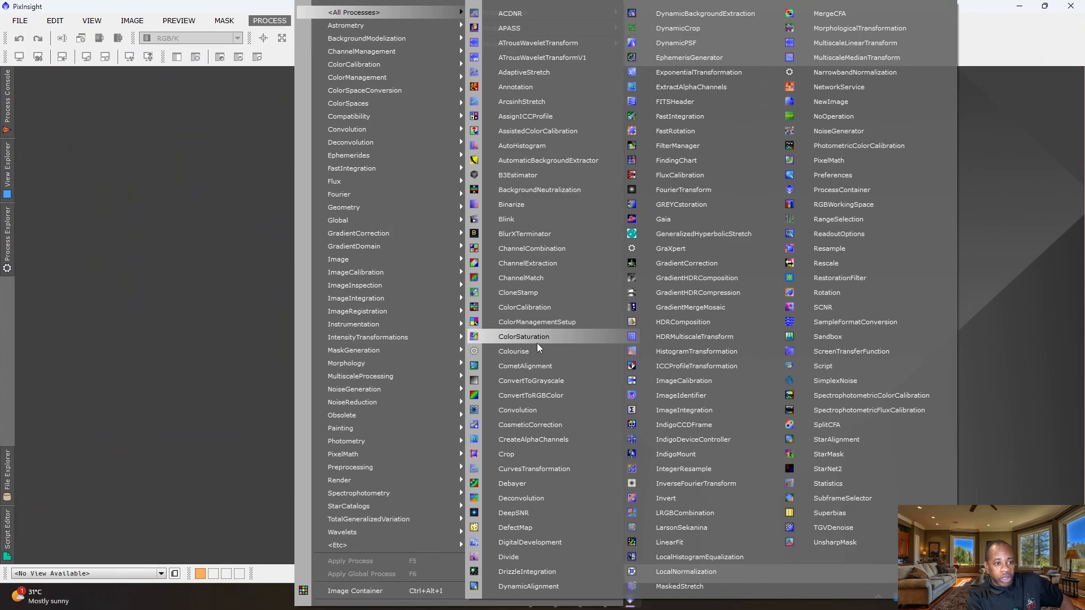
pyautogui.click(523, 425)
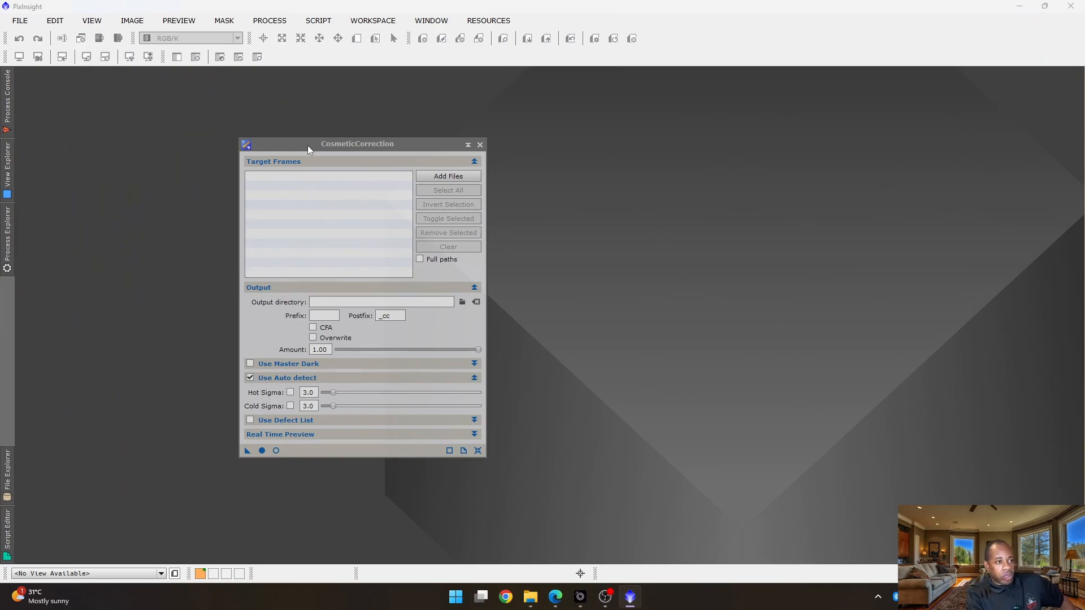
pyautogui.moveTo(309, 148); pyautogui.dragTo(420, 113)
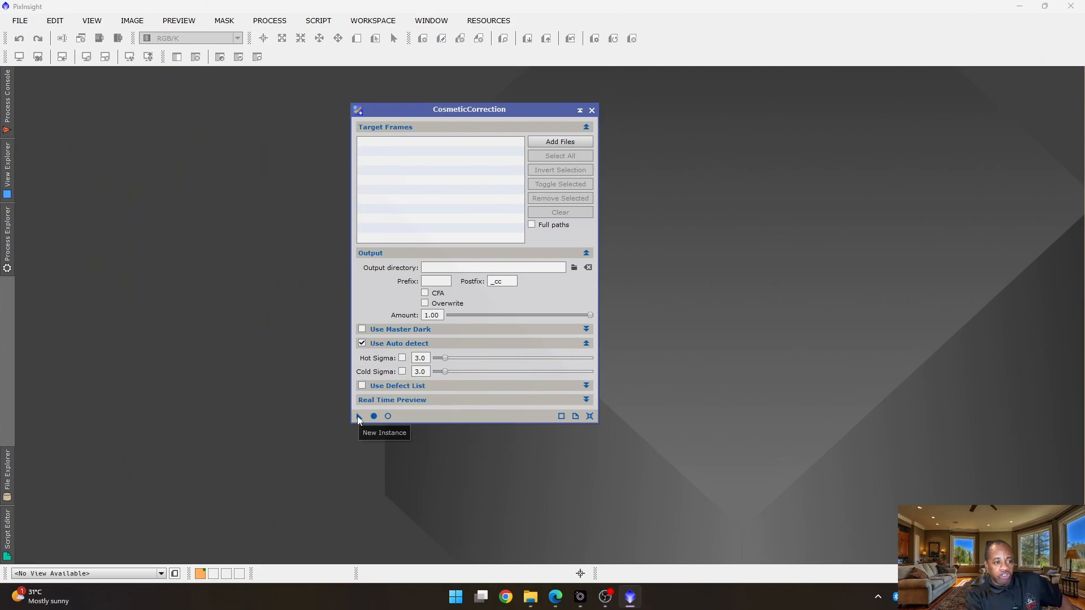
pyautogui.moveTo(359, 416); pyautogui.dragTo(236, 368)
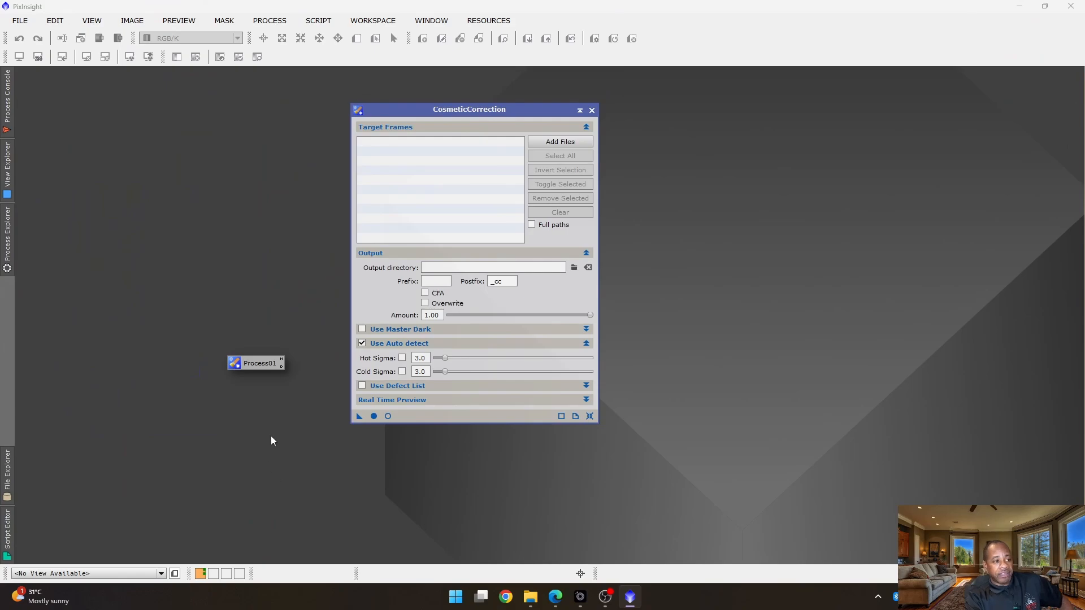
pyautogui.click(591, 110)
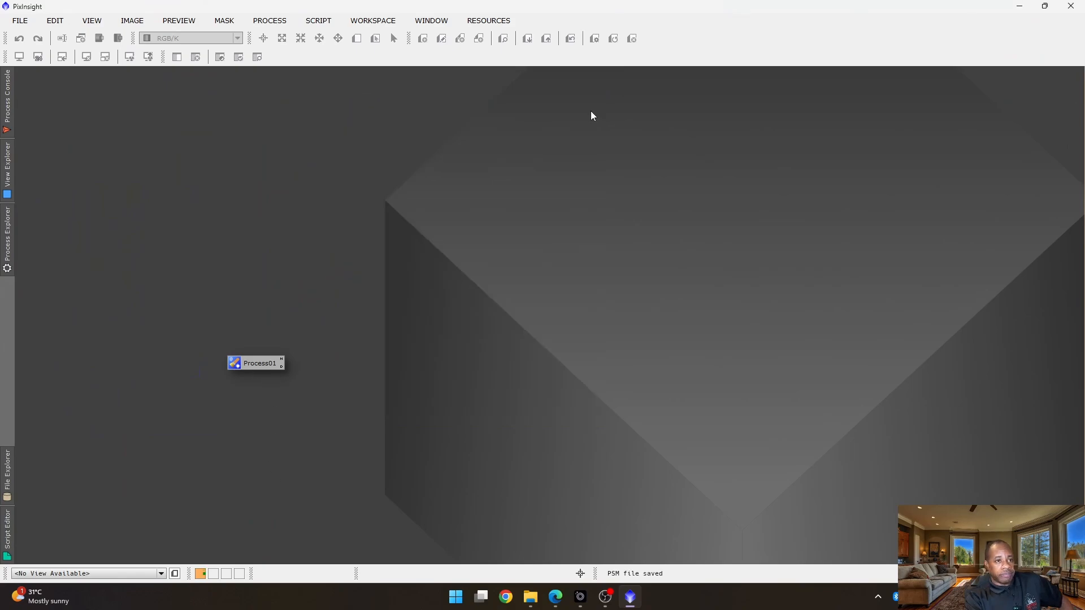
# - Cancel changing the identifier of the Process01 icon and delete the icon from the workspace
pyautogui.rightClick(260, 362)
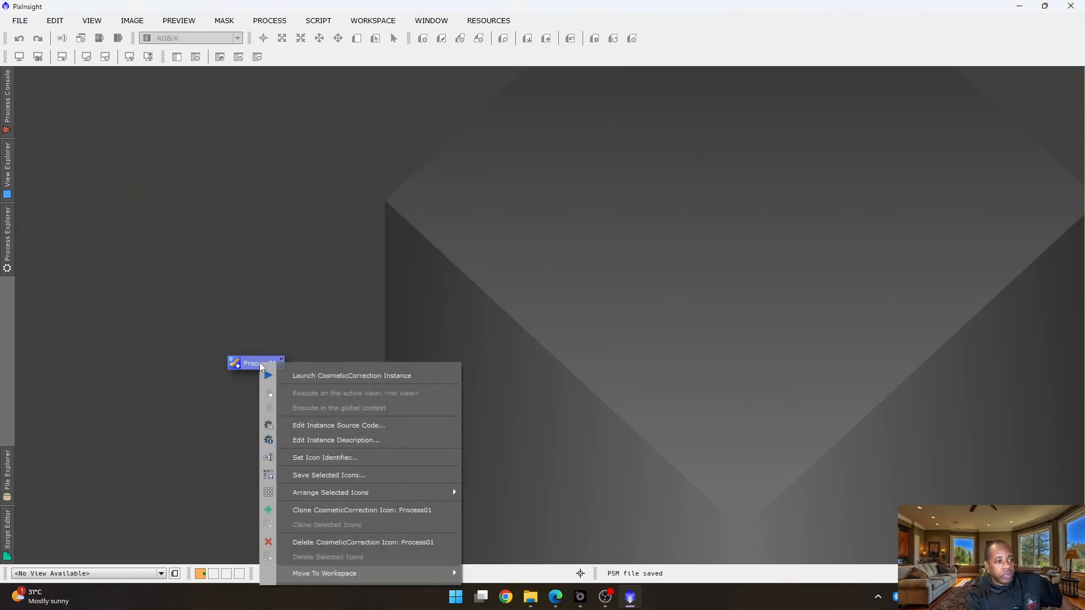
pyautogui.click(333, 458)
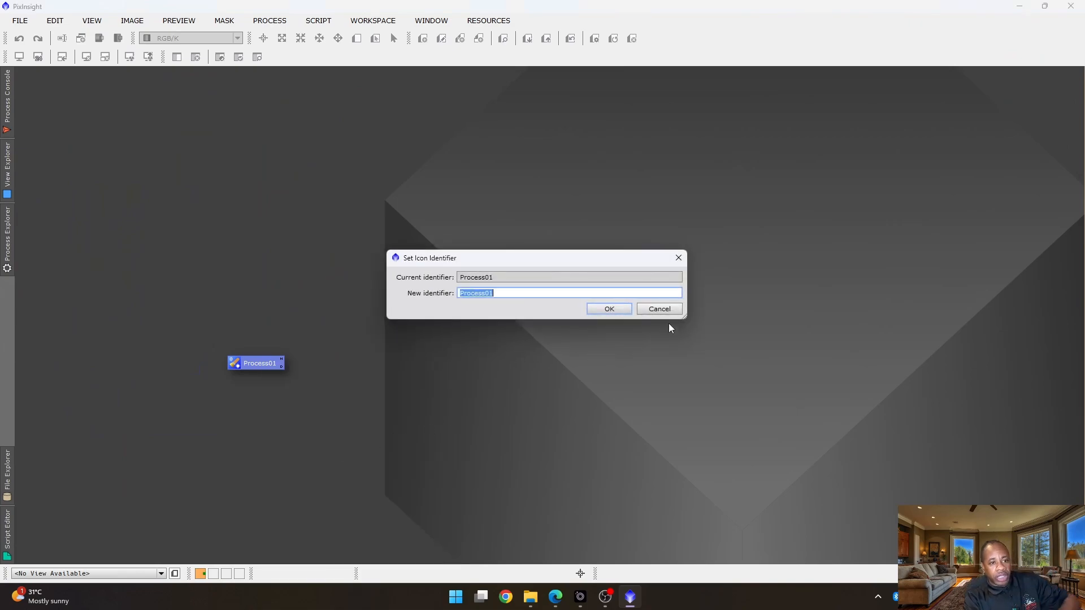
pyautogui.click(661, 311)
pyautogui.rightClick(246, 369)
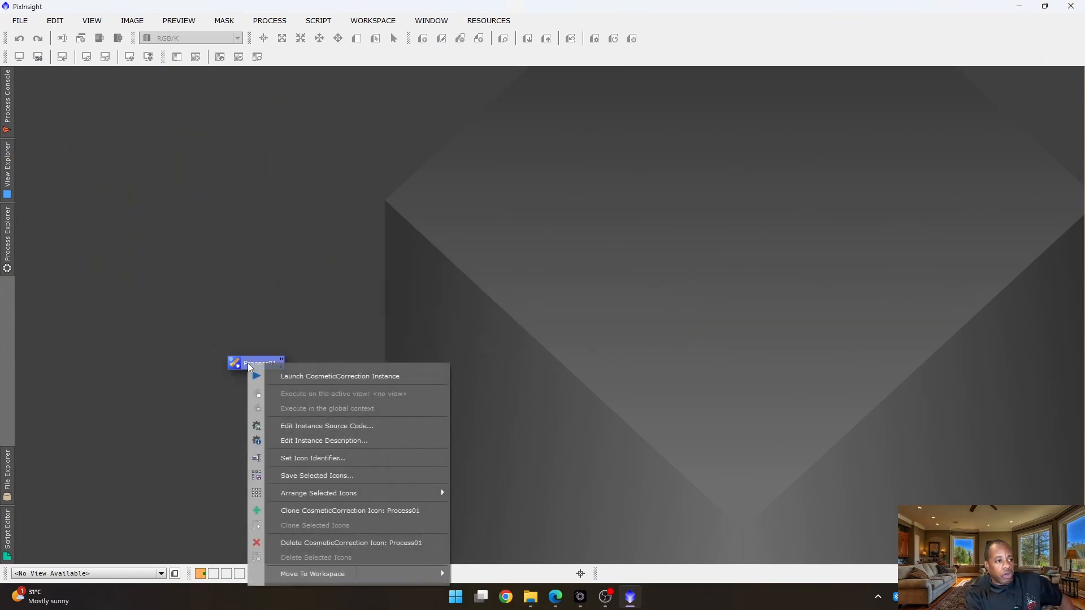
pyautogui.click(300, 508)
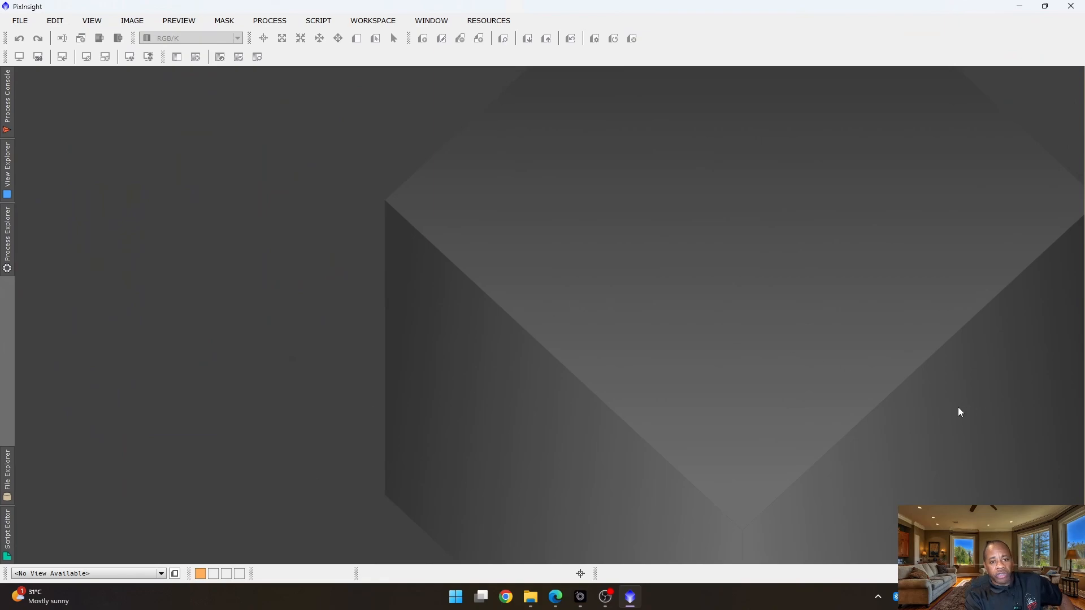
# - Load the process icon set "3. One and Two Merged" into the empty workspace
pyautogui.rightClick(887, 305)
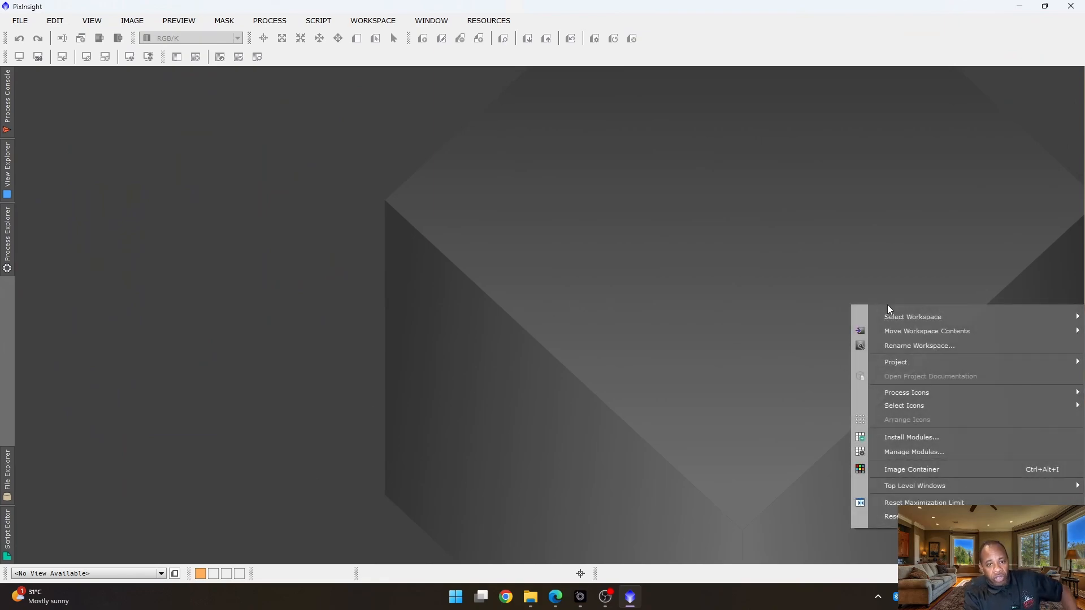
pyautogui.moveTo(909, 392)
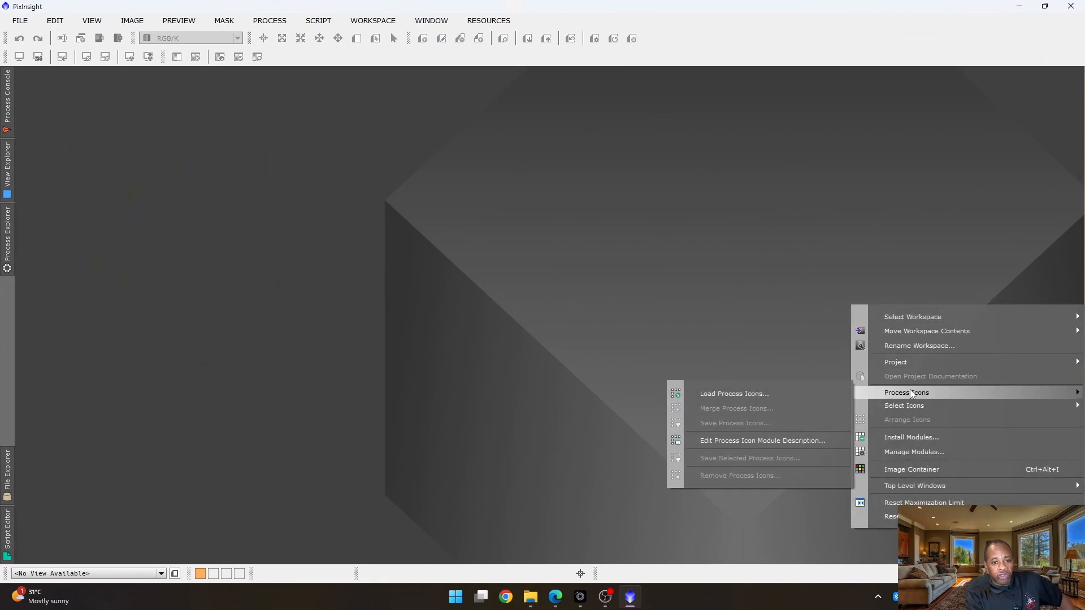
pyautogui.click(802, 391)
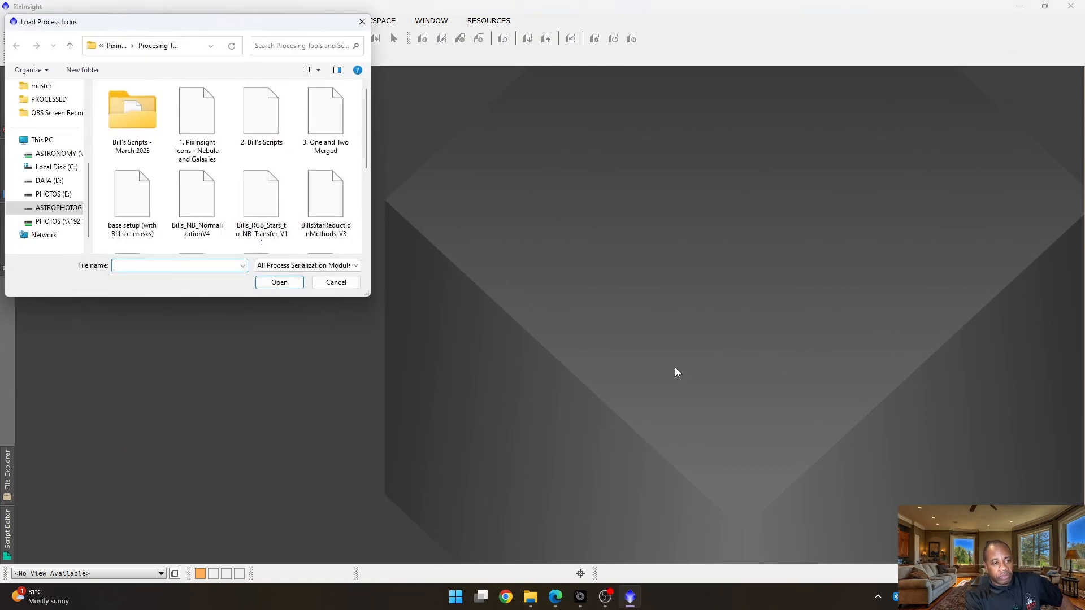
pyautogui.doubleClick(327, 128)
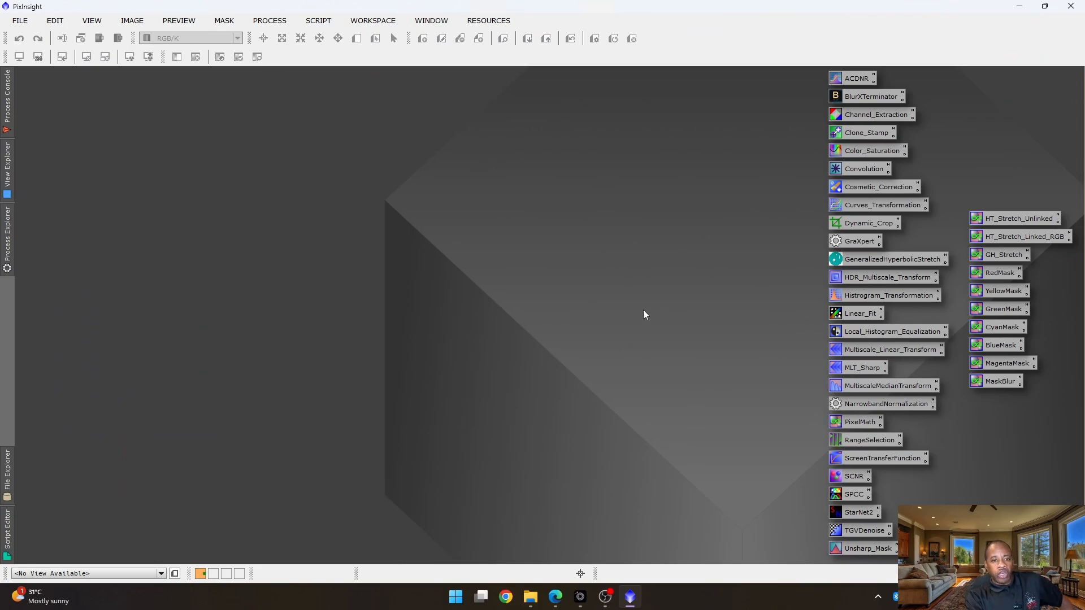
# - Open the saved Cosmetic_Correction icon to check its auto-detect settings, and close the process window
pyautogui.click(850, 188)
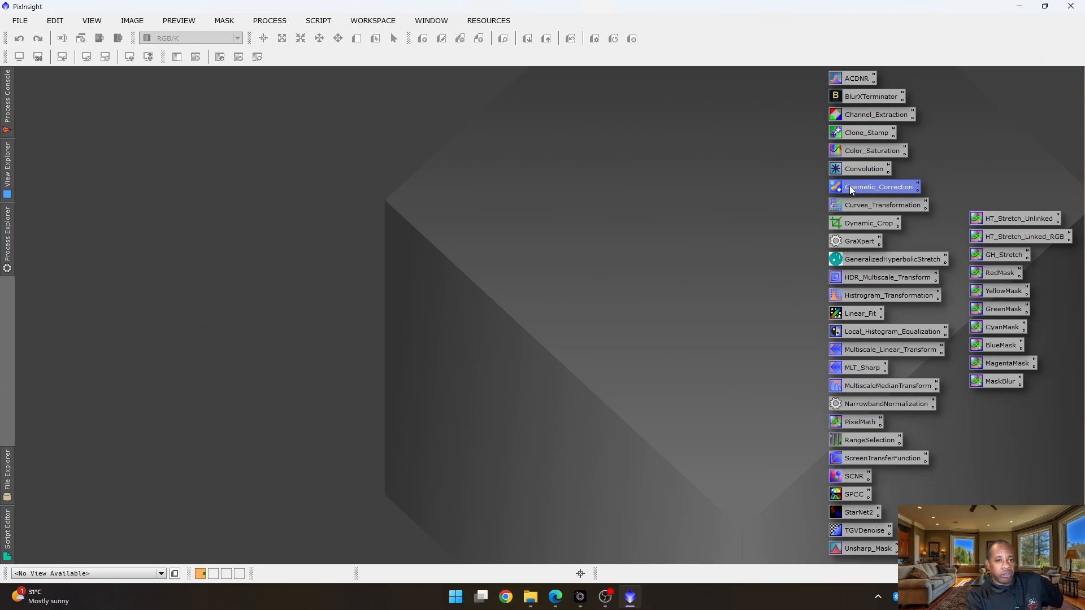
pyautogui.doubleClick(849, 187)
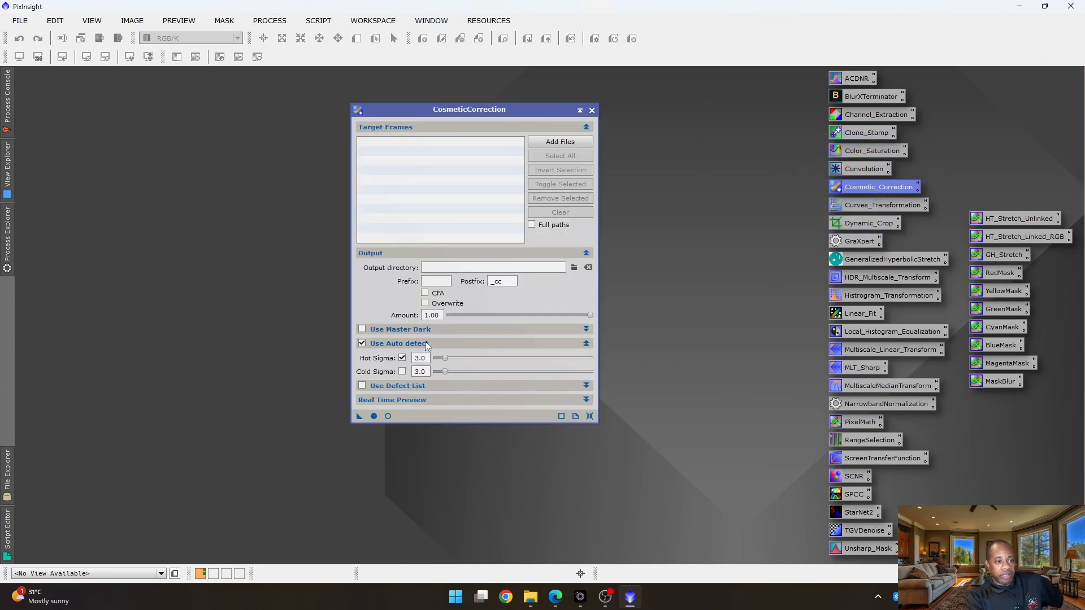
pyautogui.click(591, 111)
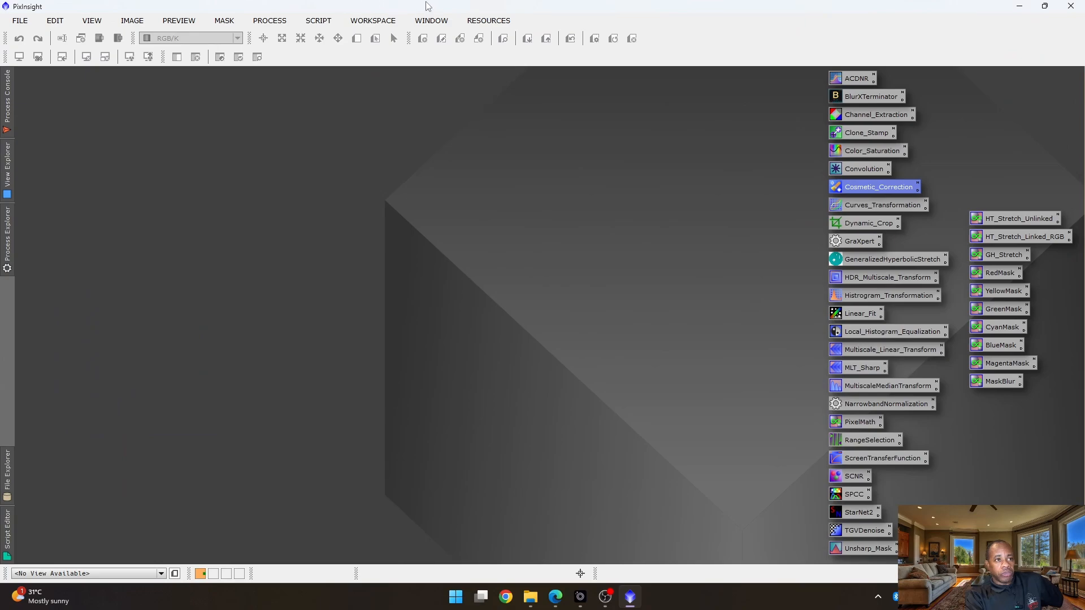
# - Open the Weighted Batch Preprocessing script and reposition its window over the workspace
pyautogui.click(319, 21)
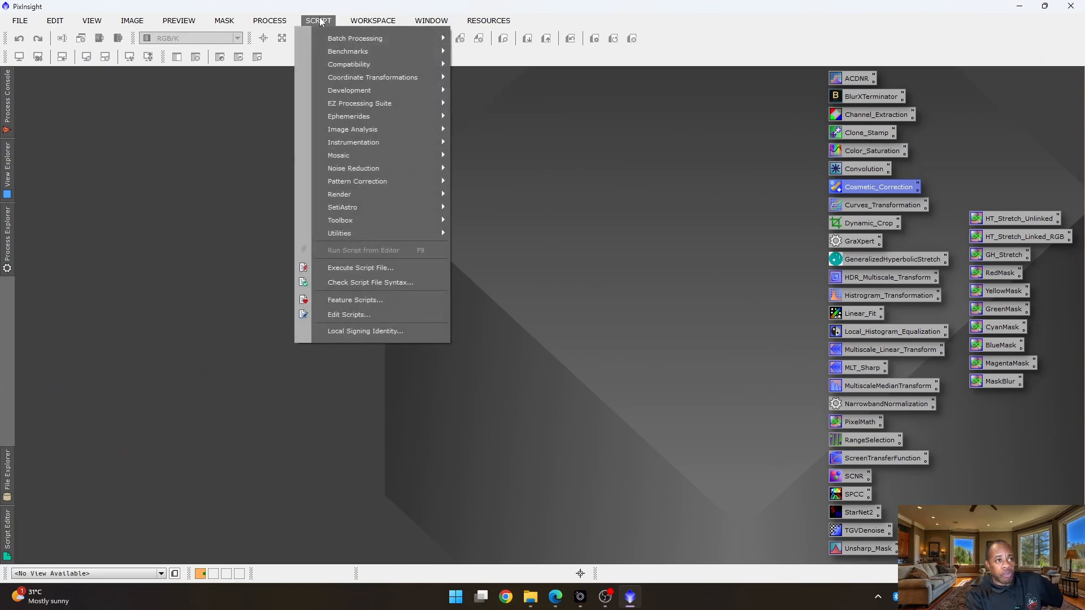
pyautogui.moveTo(442, 35)
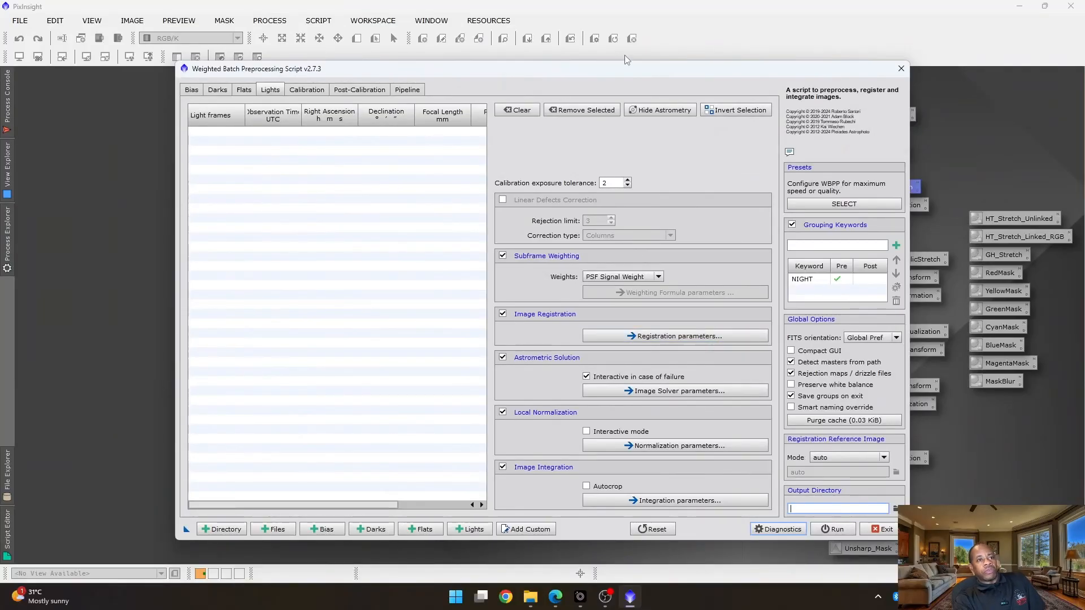
pyautogui.moveTo(641, 71); pyautogui.dragTo(629, 73)
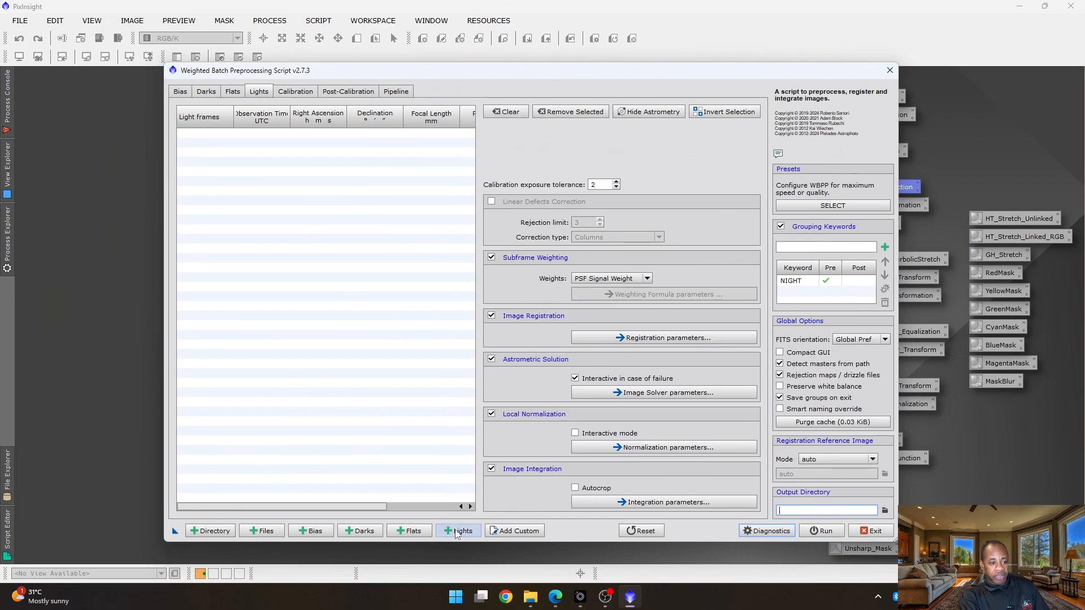
# - Add all light frames from the SESSION_Night1 folder under 180 Seconds > Lights and look through the loaded list
pyautogui.click(455, 534)
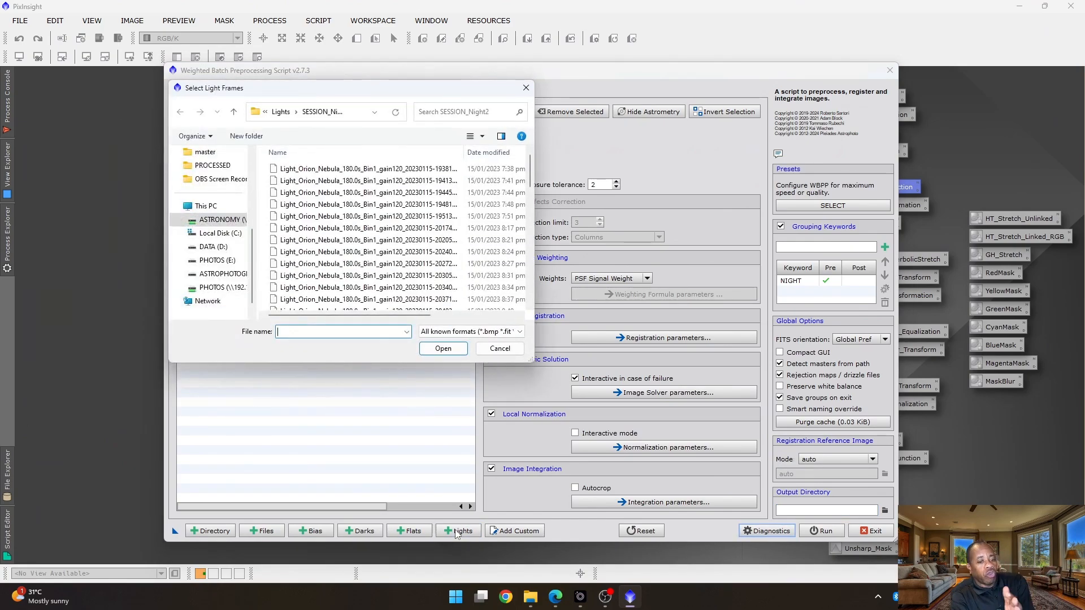
pyautogui.click(234, 112)
pyautogui.click(236, 114)
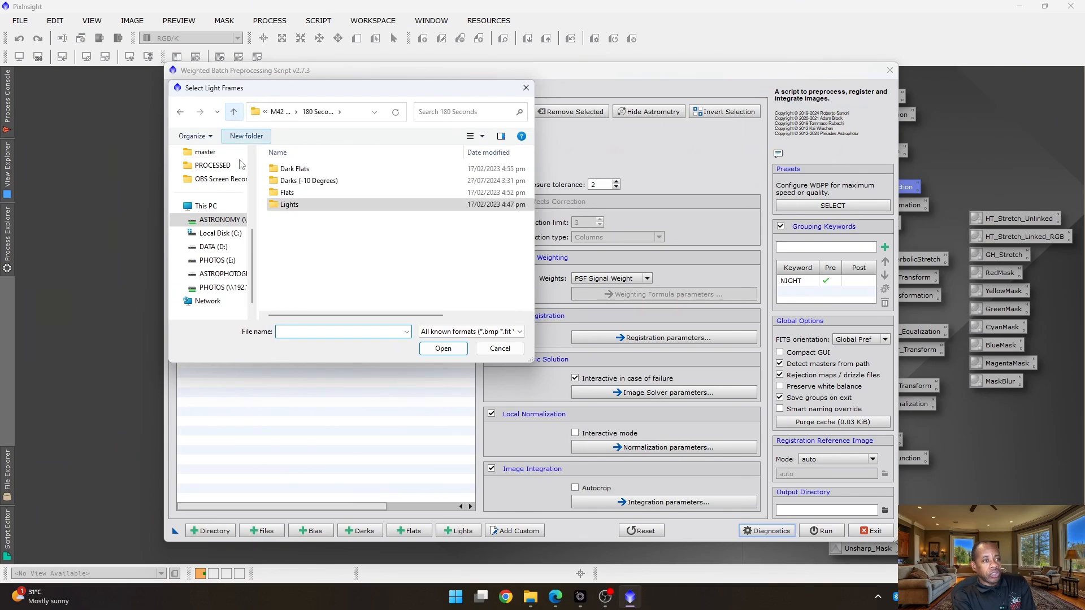
pyautogui.click(284, 206)
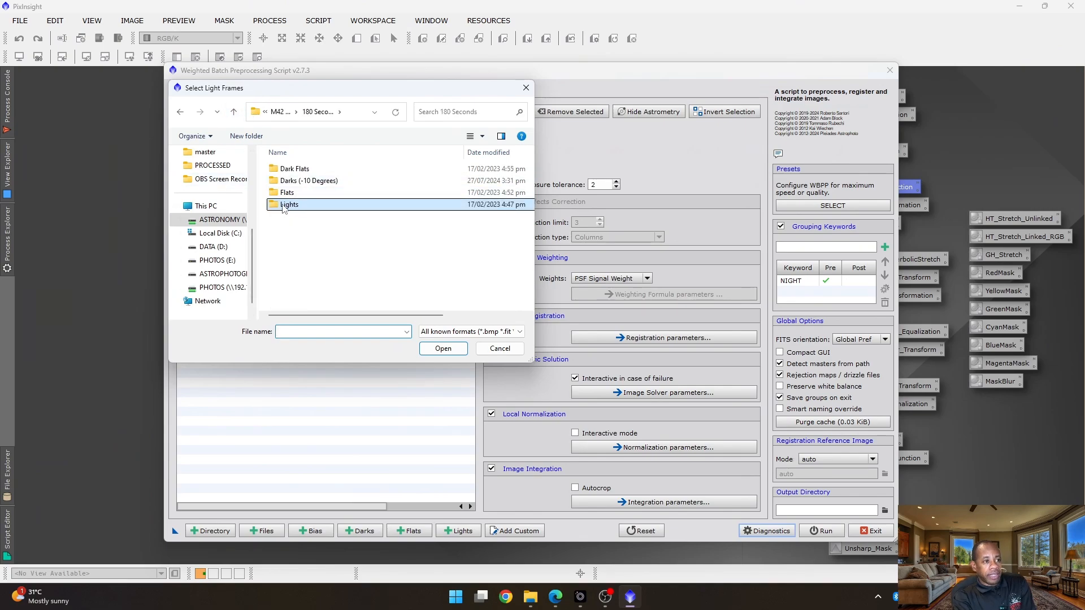
pyautogui.doubleClick(284, 205)
pyautogui.doubleClick(305, 170)
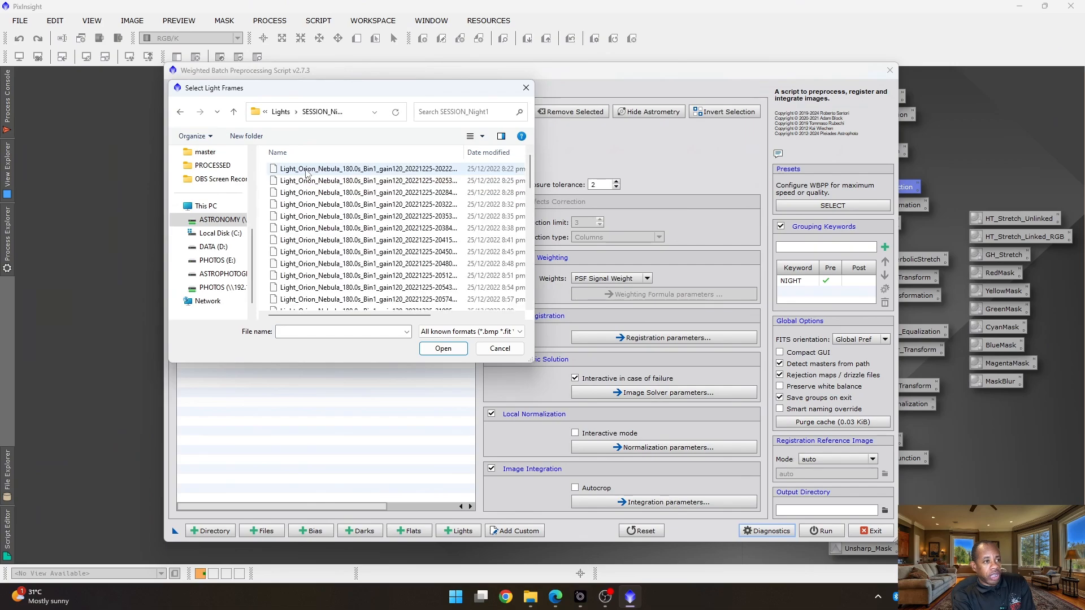
pyautogui.click(306, 170)
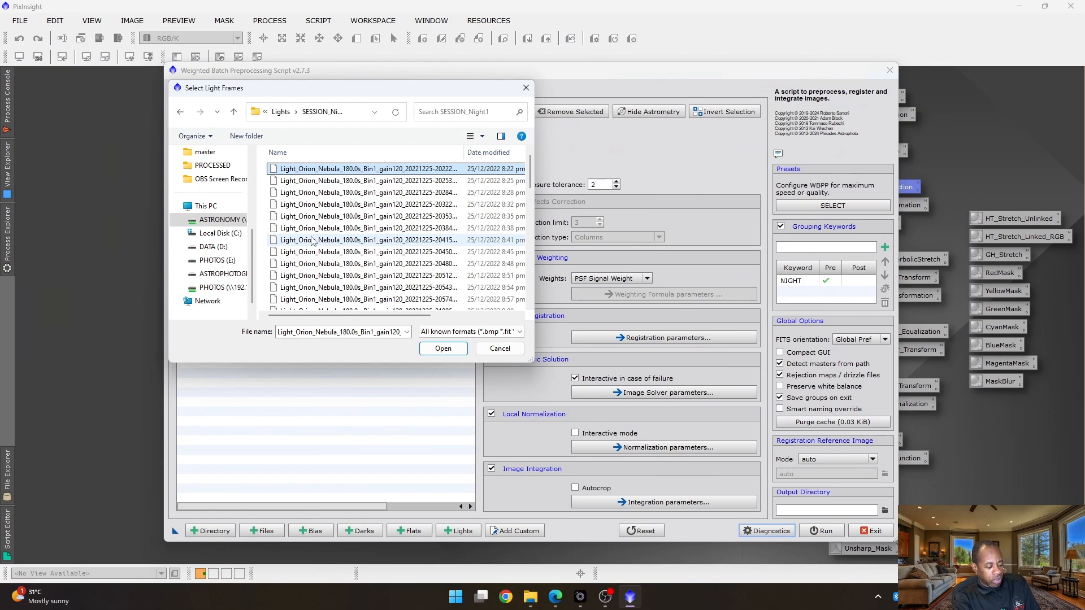
pyautogui.hotkey('ctrl', 'a')
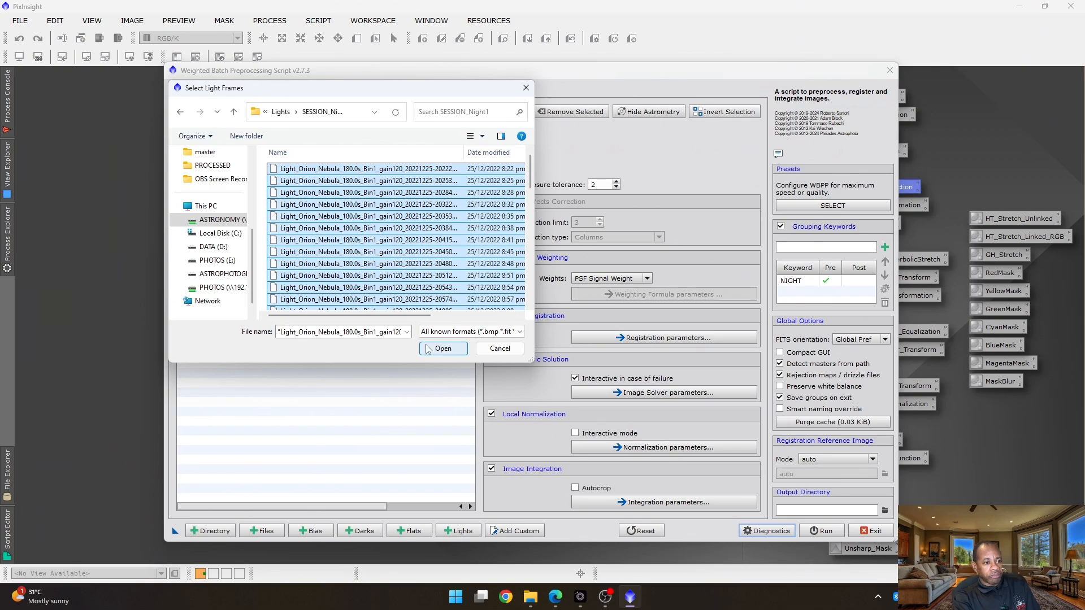
pyautogui.click(443, 348)
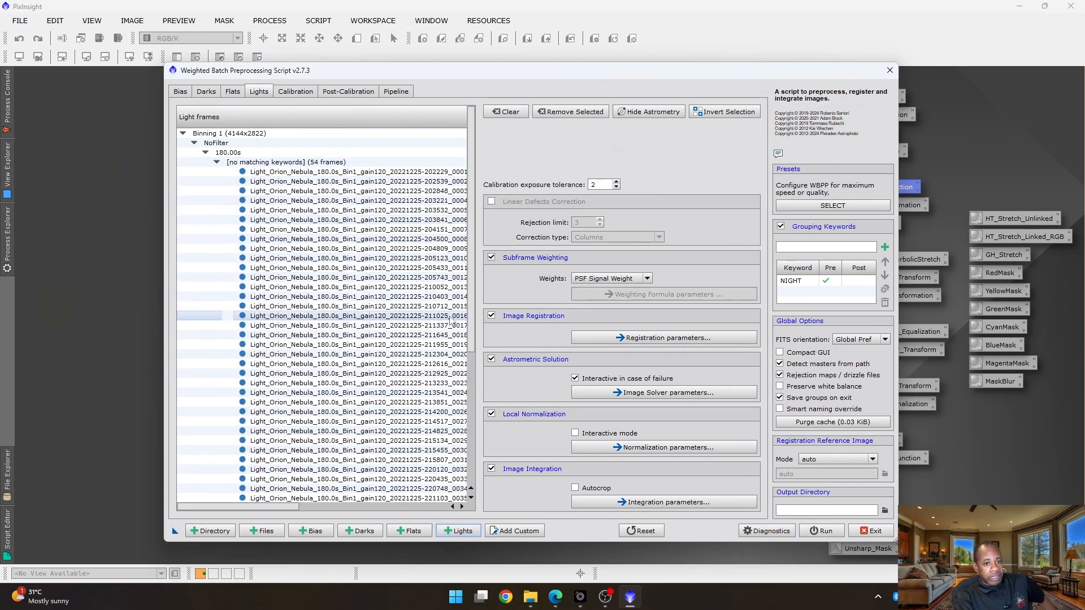
pyautogui.scroll(-3, 299, 357)
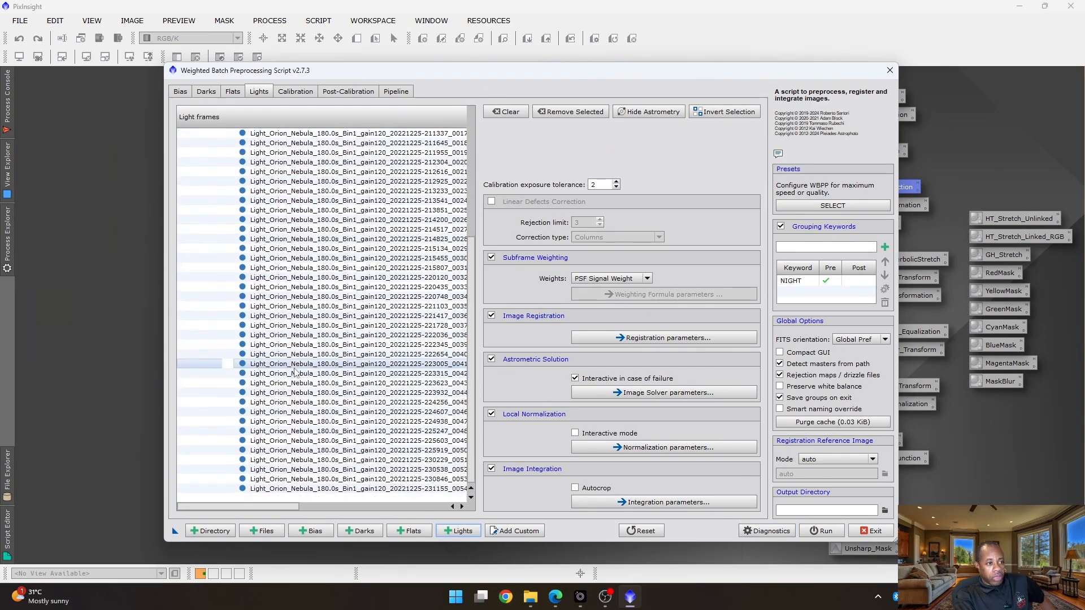
pyautogui.scroll(5, 299, 367)
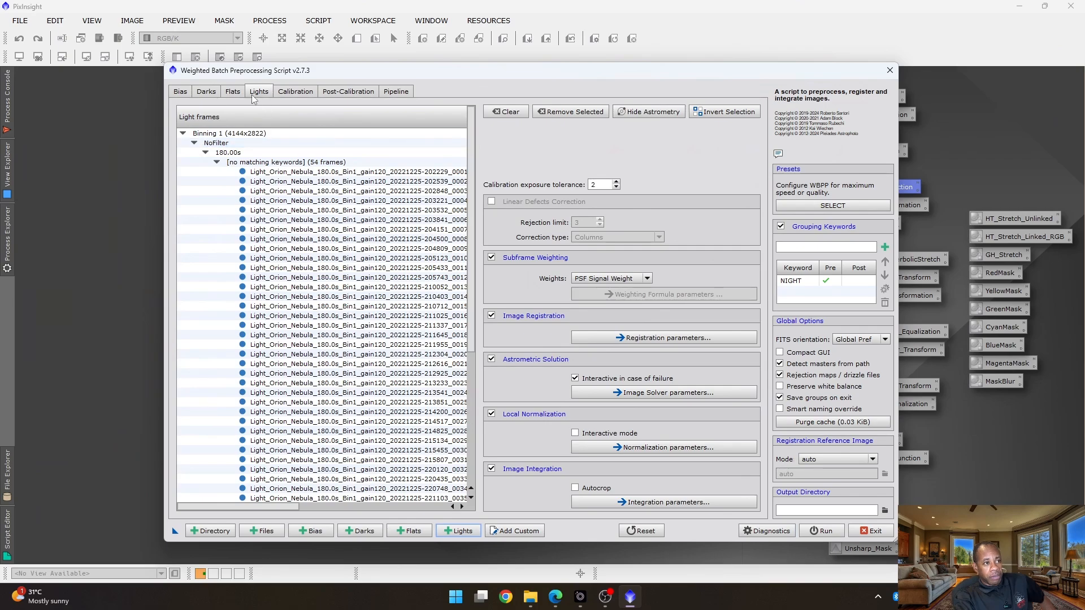
# - Add all flat frames from the SESSION_Night1 folder under Flats and look through the loaded flats list
pyautogui.click(409, 531)
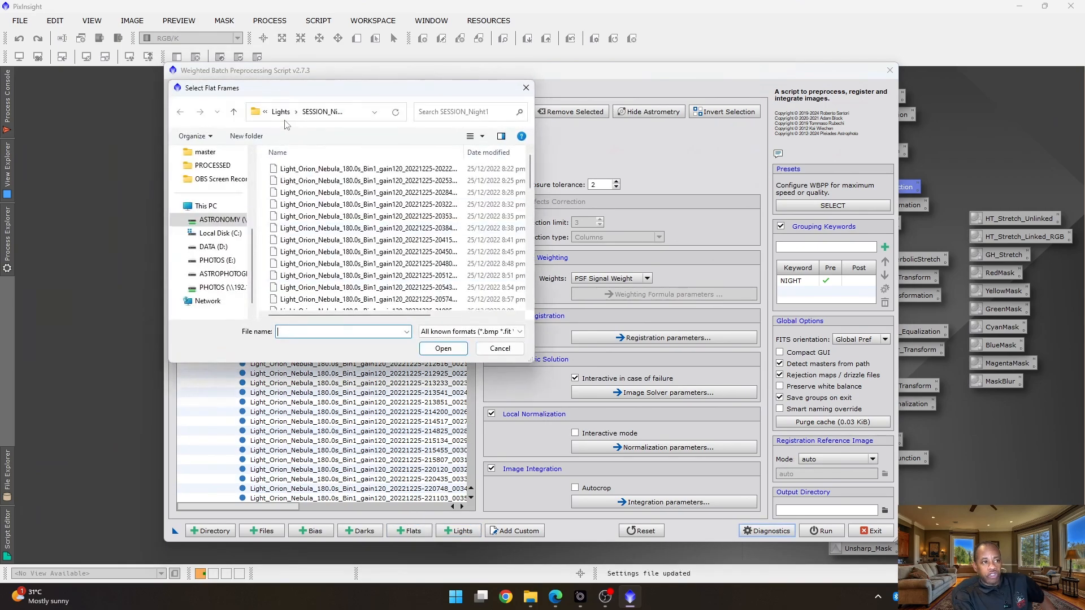
pyautogui.click(233, 112)
pyautogui.click(233, 112)
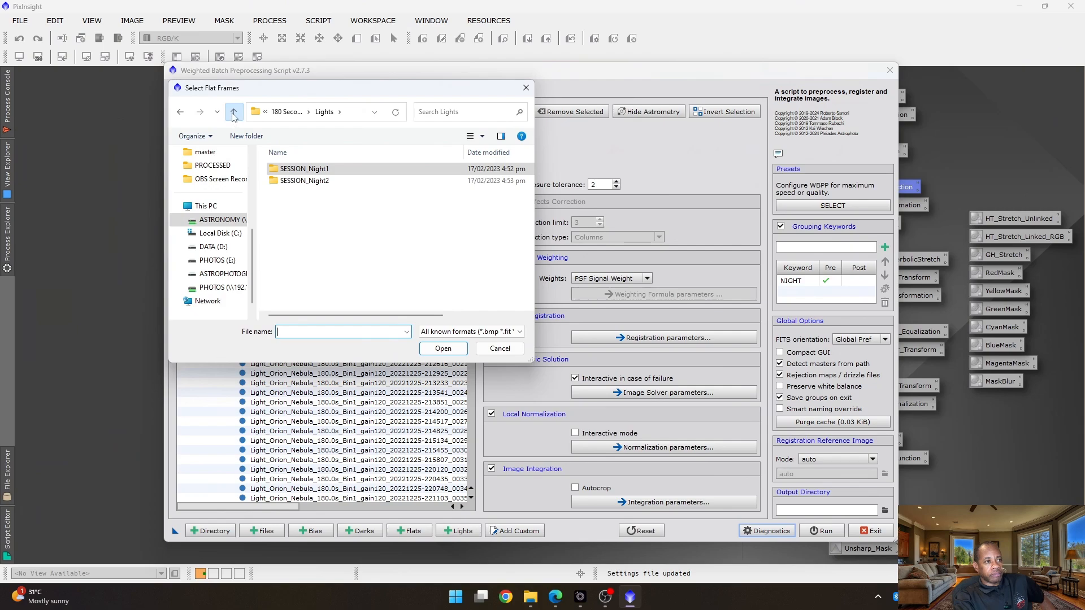
pyautogui.doubleClick(289, 195)
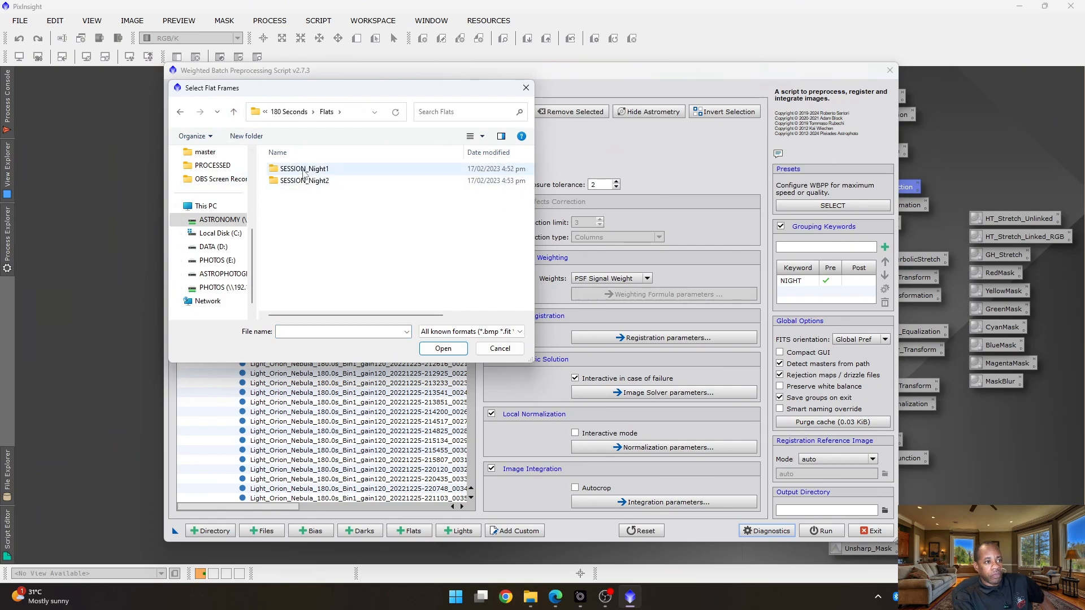
pyautogui.doubleClick(303, 169)
pyautogui.click(303, 170)
pyautogui.hotkey('ctrl', 'a')
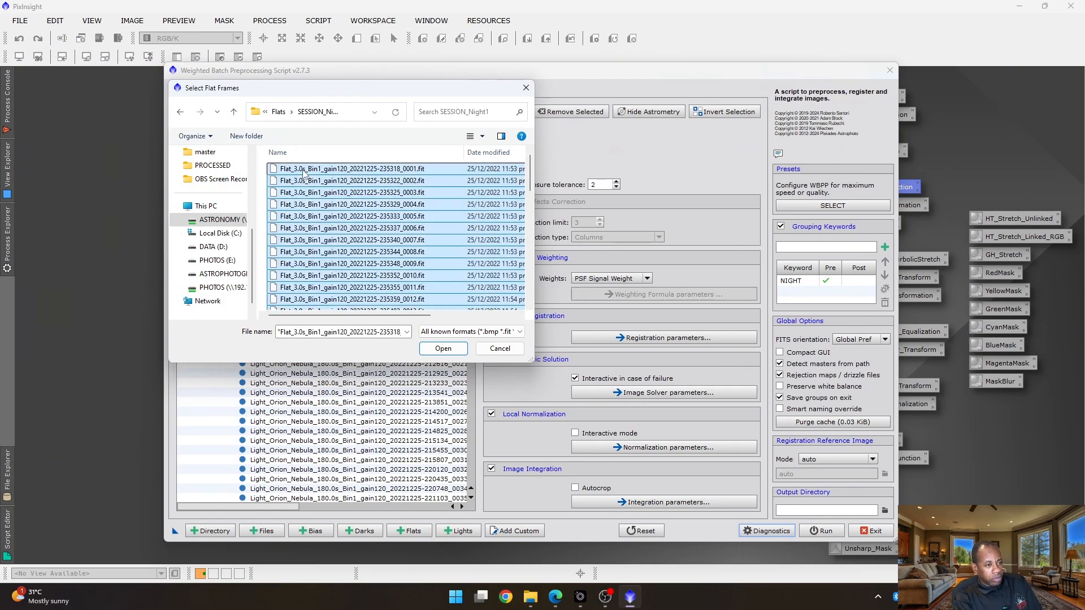
pyautogui.click(450, 351)
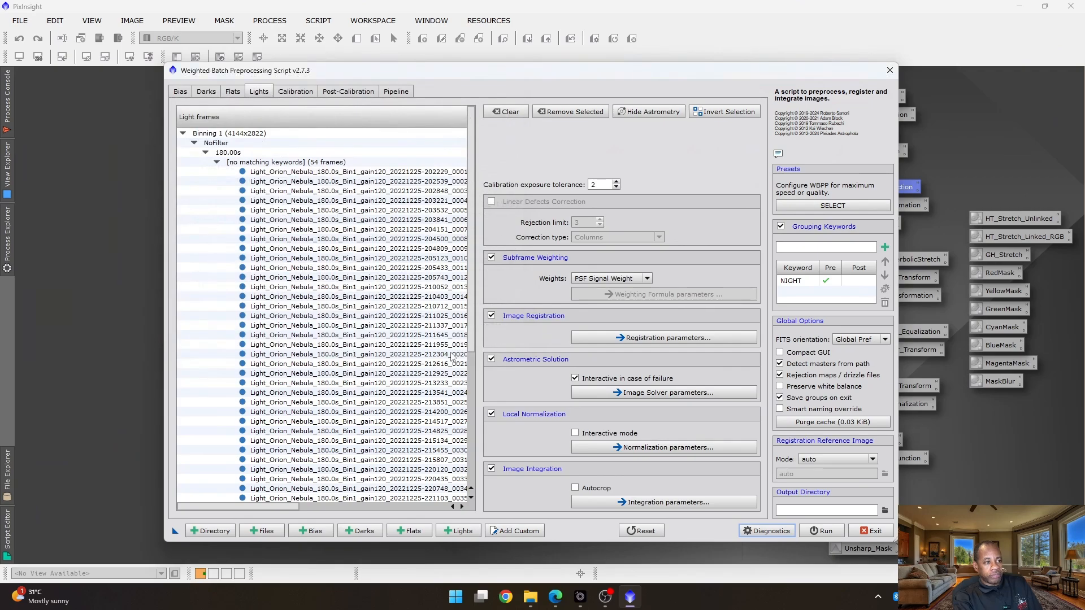
pyautogui.click(232, 93)
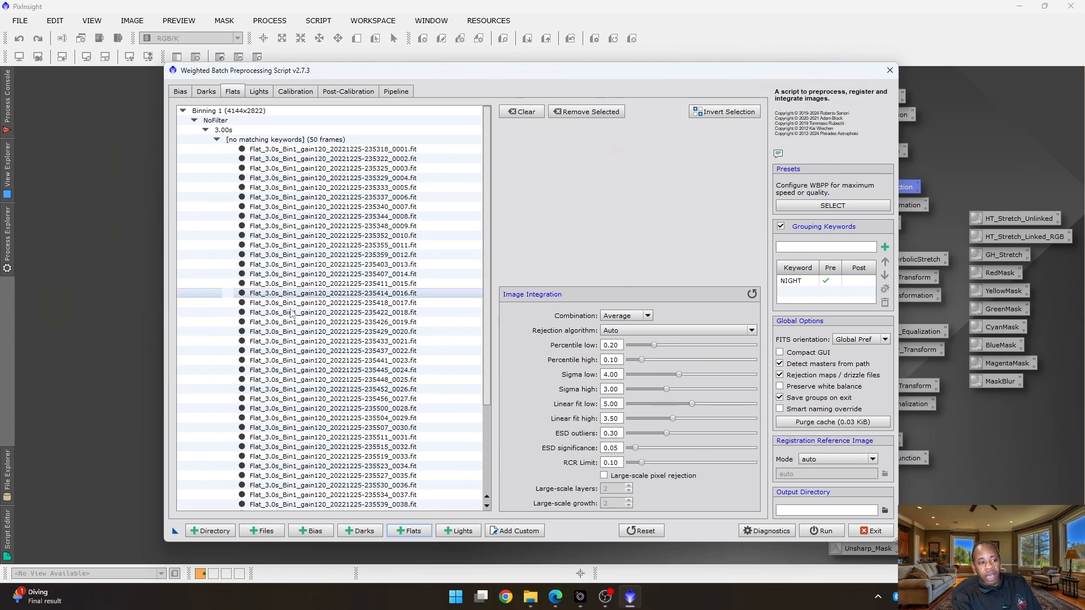
pyautogui.scroll(-4, 292, 308)
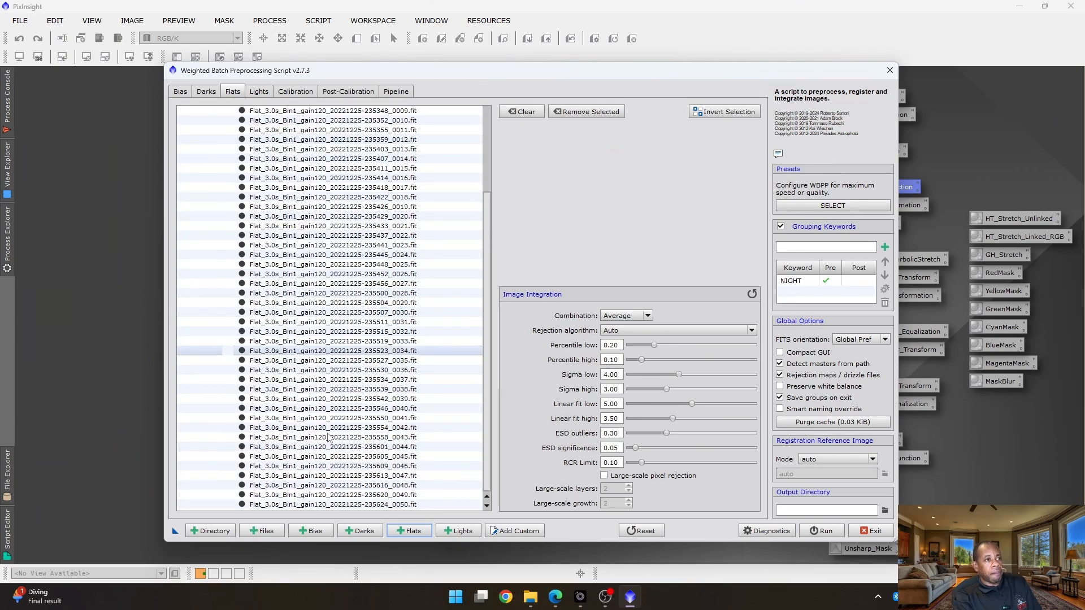
# - Add all 180-second dark frames from the Darks (-10 Degrees) folder and show the loaded darks list
pyautogui.click(361, 532)
pyautogui.click(233, 112)
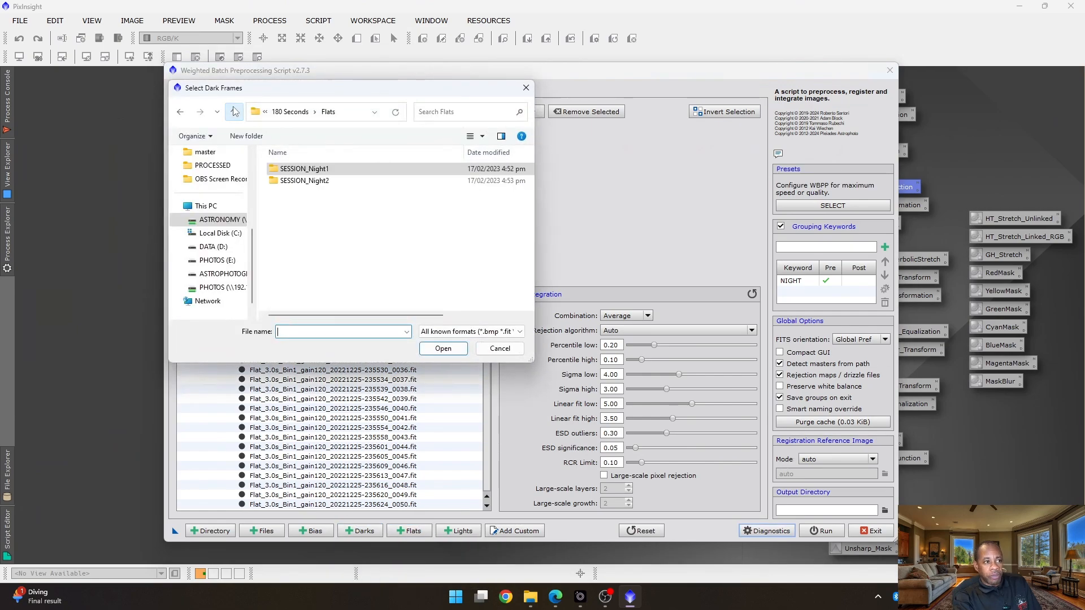
pyautogui.click(233, 111)
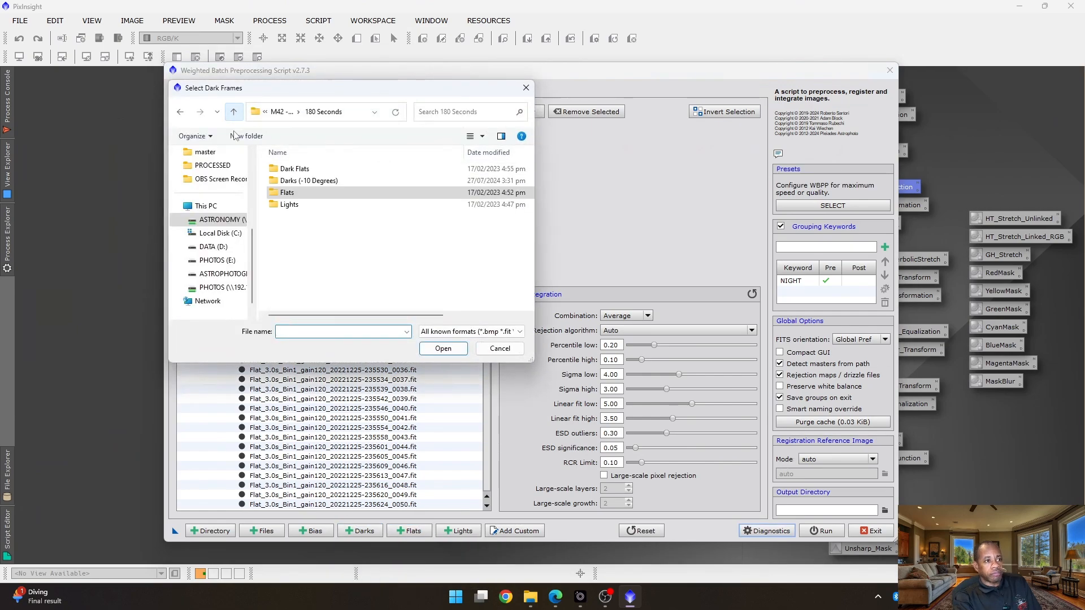
pyautogui.click(300, 182)
pyautogui.doubleClick(299, 182)
pyautogui.click(293, 169)
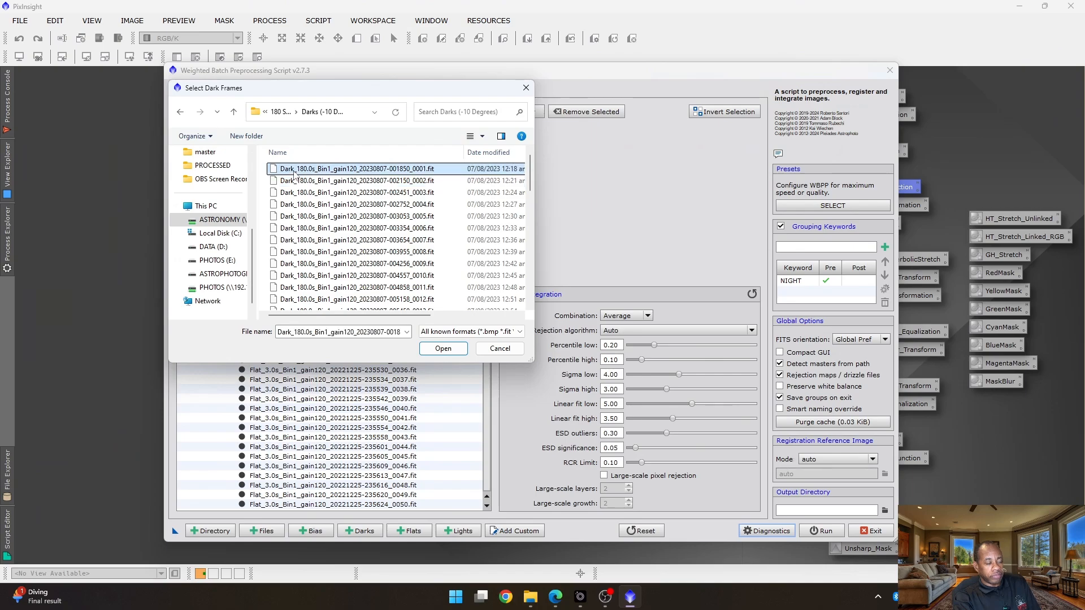
pyautogui.hotkey('ctrl', 'a')
pyautogui.click(443, 348)
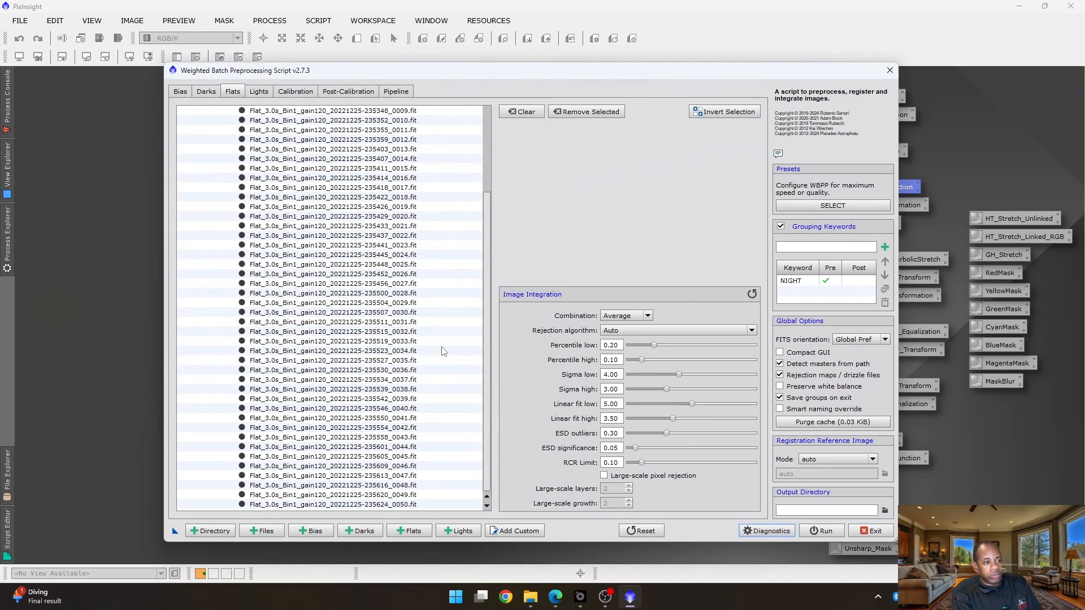
pyautogui.click(206, 91)
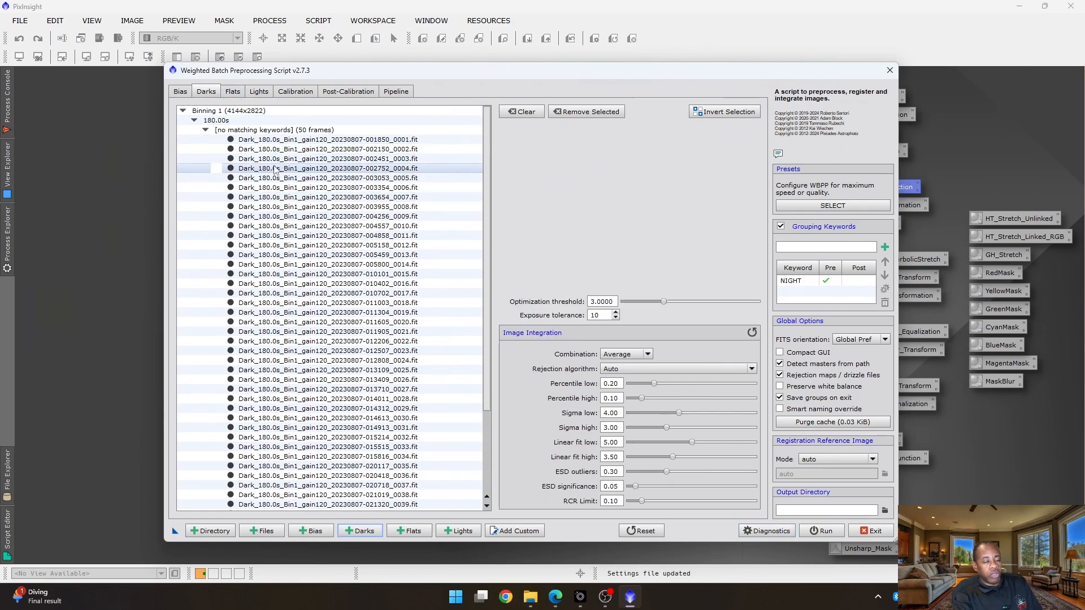
pyautogui.moveTo(275, 170)
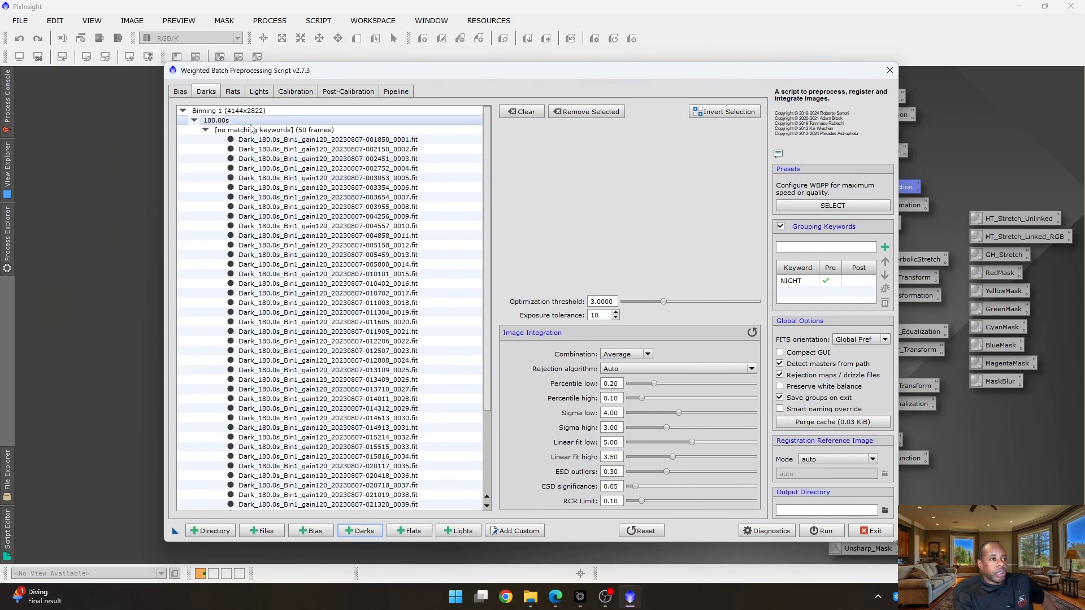
# - Add all dark flats from the SESSION_Night1_Dark_Flats folder as dark frames and check the 180-second and 3-second groups in the list
pyautogui.click(232, 91)
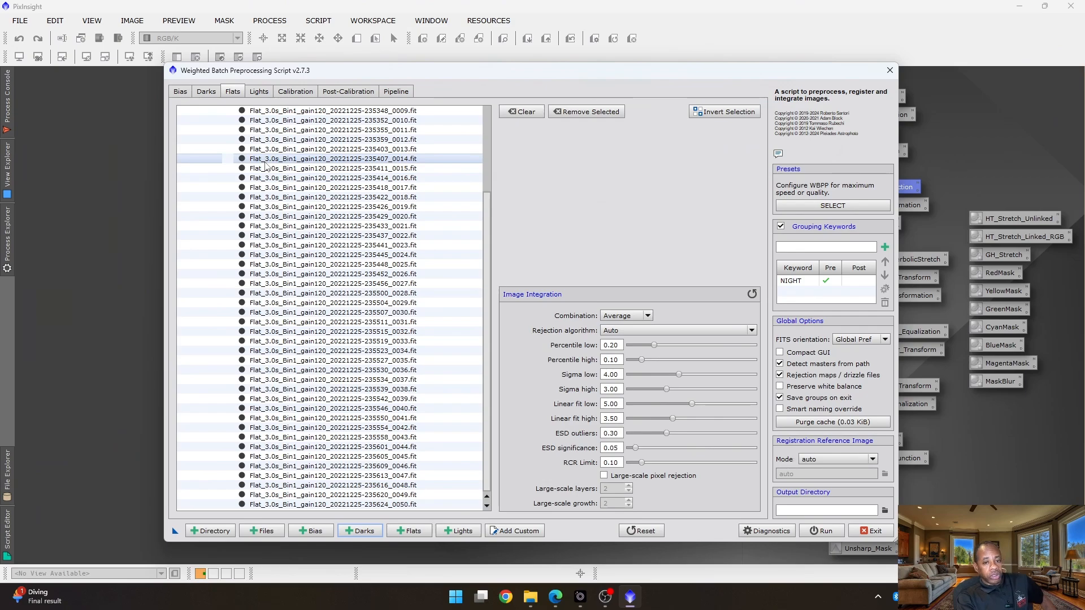
pyautogui.click(208, 92)
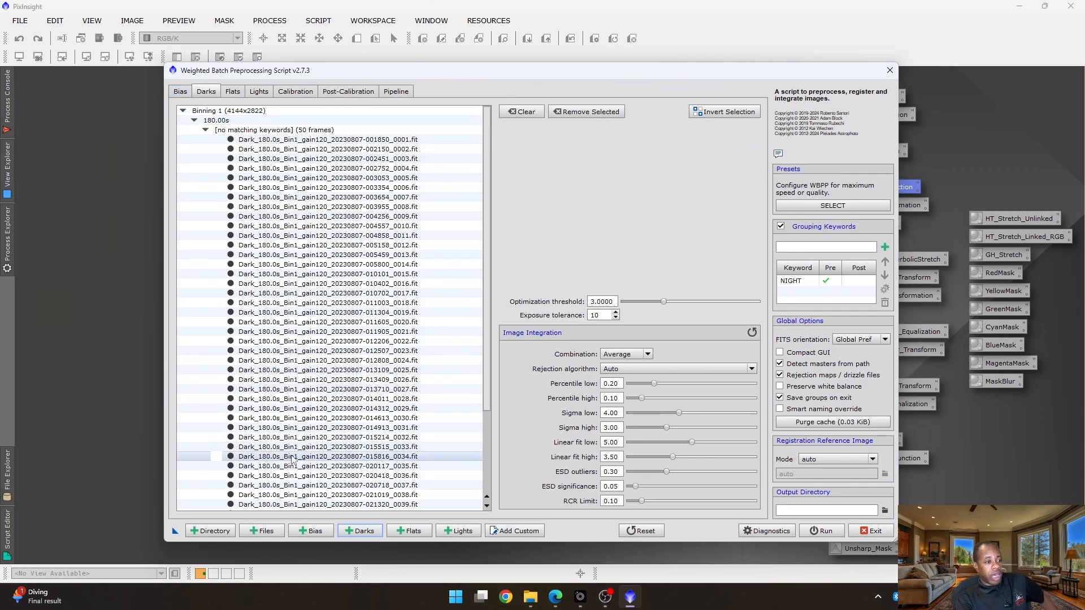
pyautogui.click(362, 531)
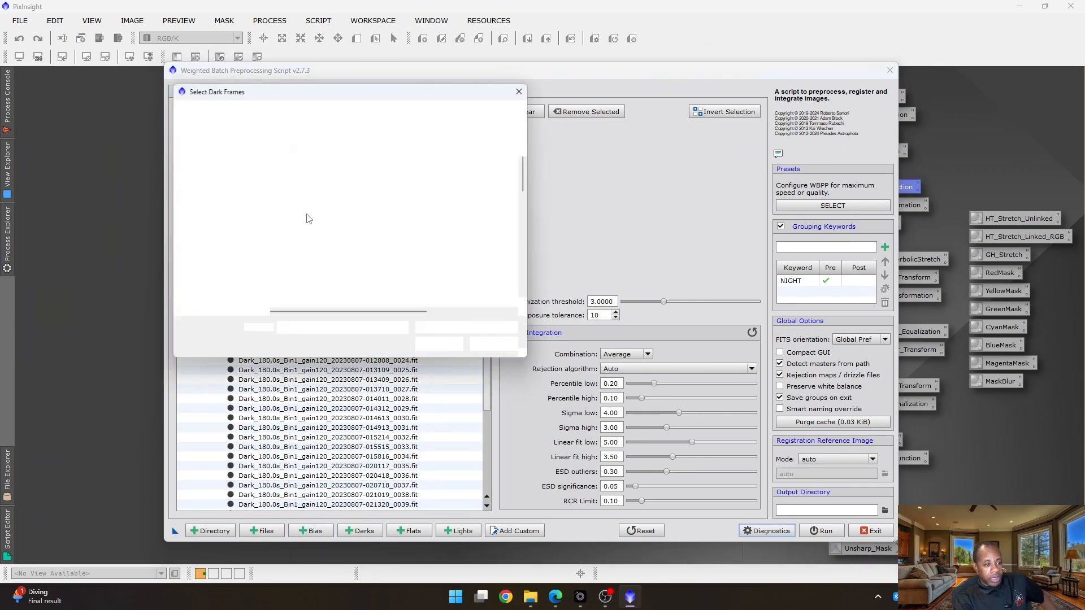
pyautogui.click(233, 111)
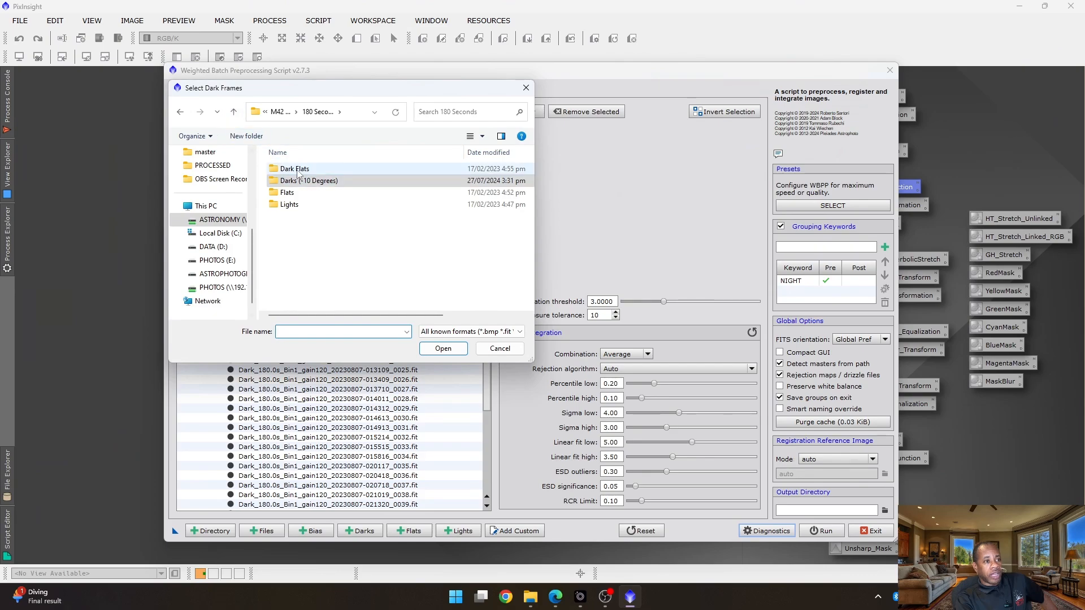
pyautogui.click(297, 170)
pyautogui.doubleClick(296, 170)
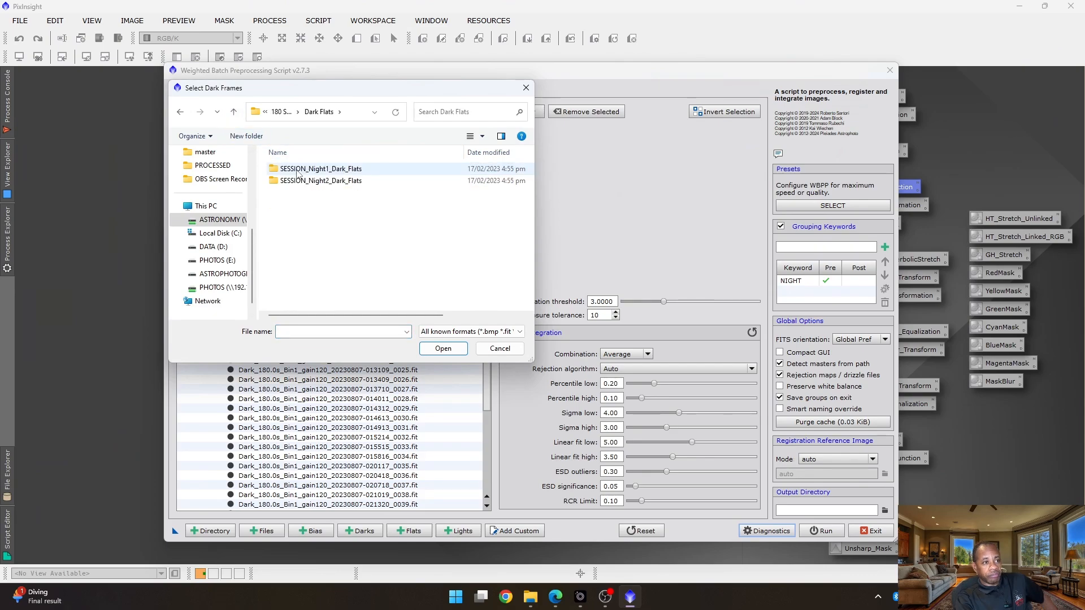
pyautogui.doubleClick(297, 170)
pyautogui.click(296, 169)
pyautogui.hotkey('ctrl', 'a')
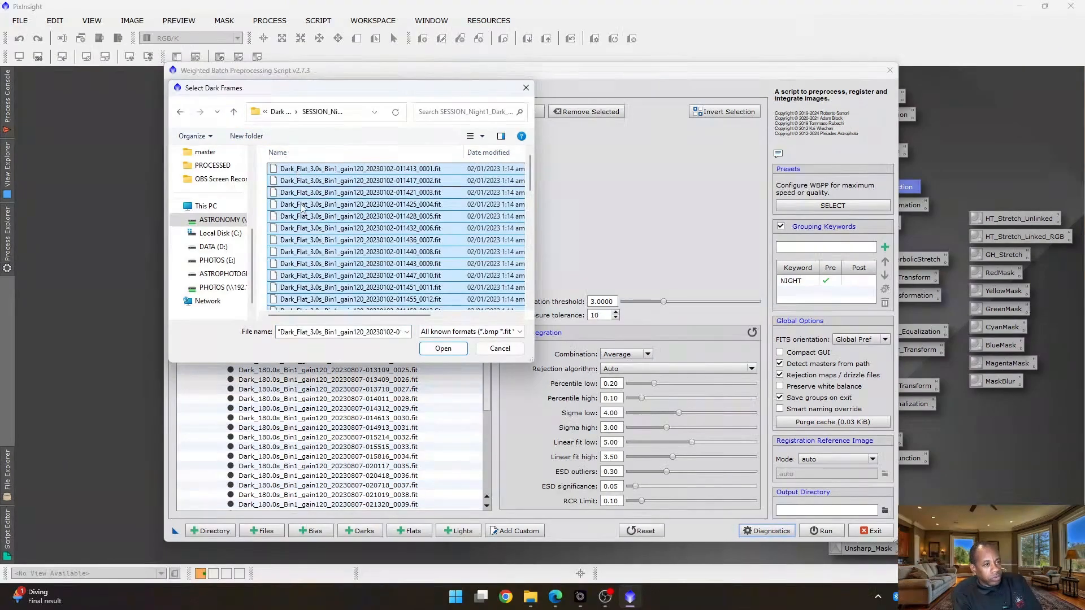
pyautogui.click(438, 350)
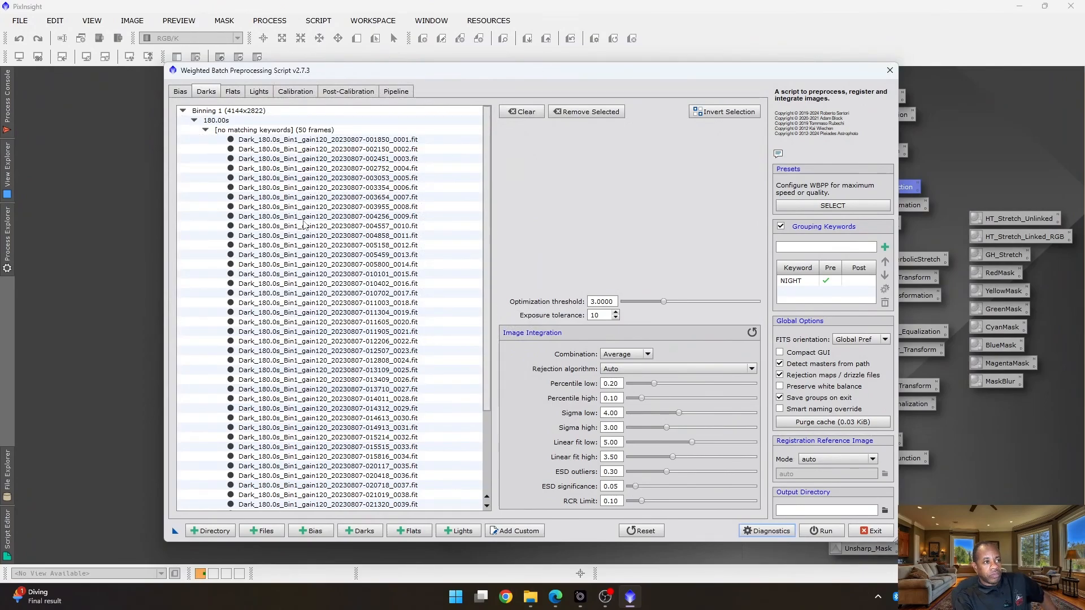
pyautogui.scroll(-4, 291, 244)
pyautogui.scroll(-5, 291, 245)
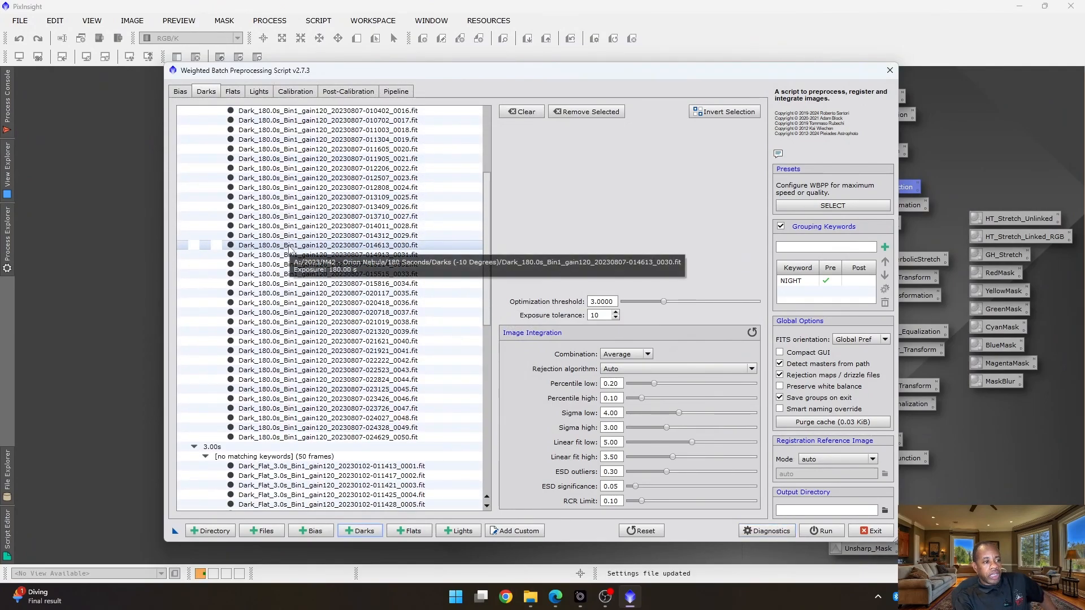
pyautogui.scroll(9, 269, 249)
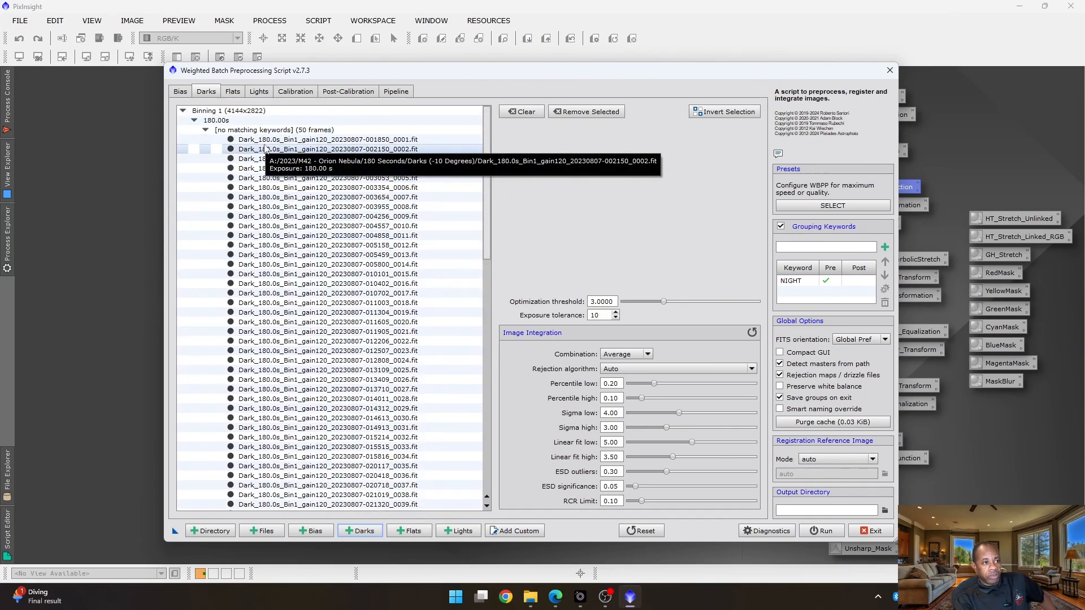
pyautogui.scroll(-8, 276, 232)
pyautogui.scroll(-1, 274, 370)
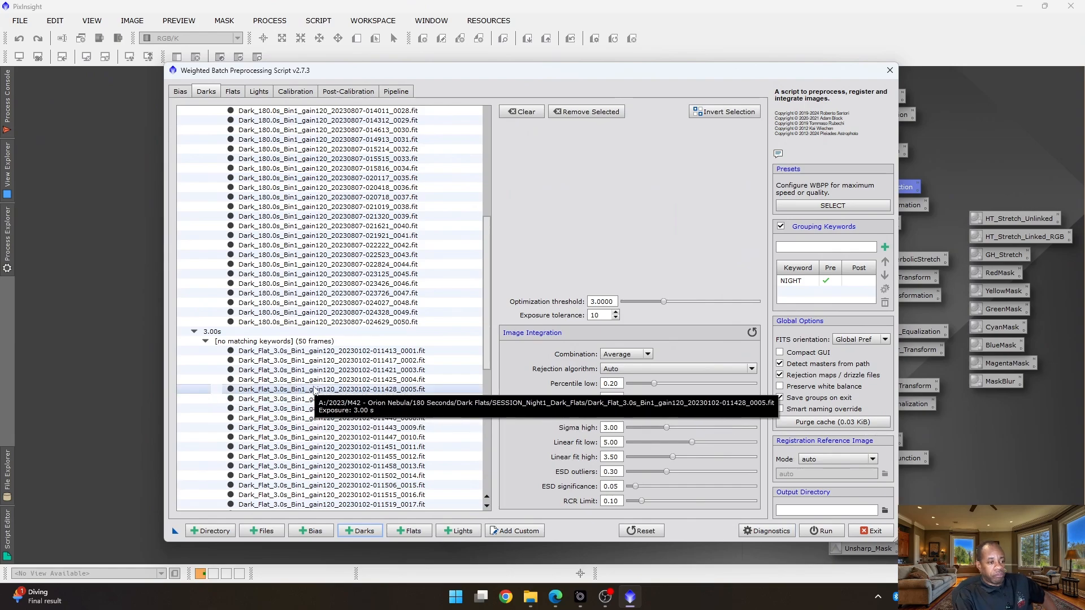
# - Review the Bias, Darks and Lights frame lists to check how the dark flats and light frames are loaded
pyautogui.click(181, 95)
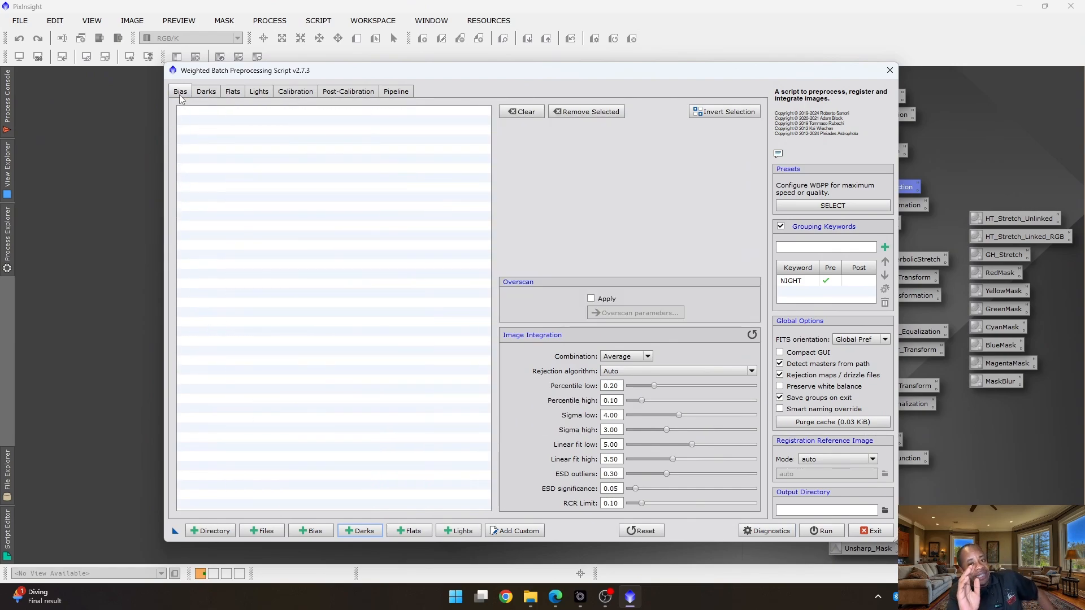
pyautogui.click(208, 92)
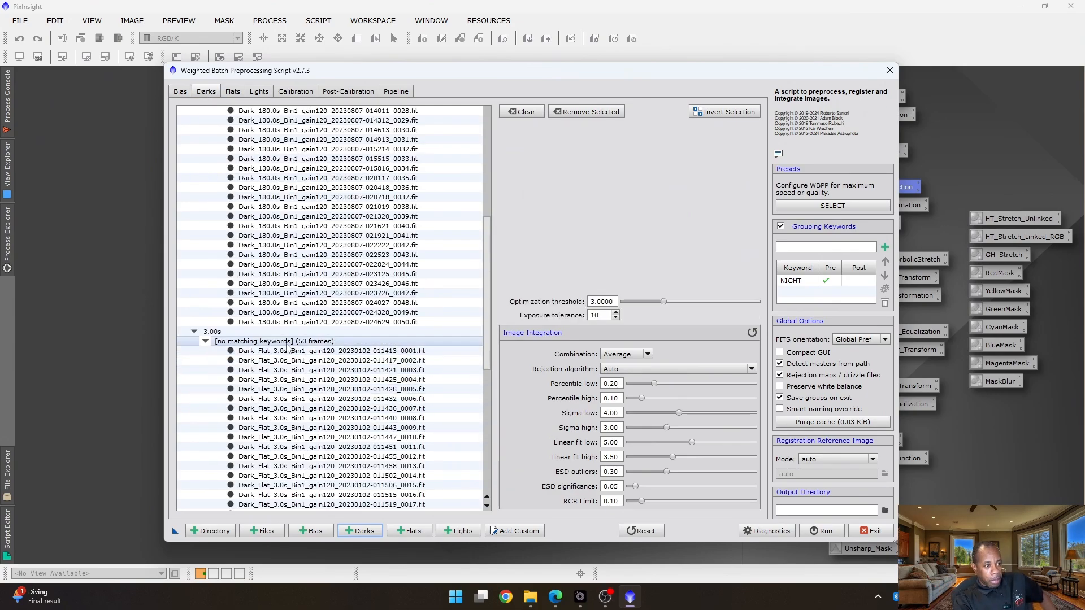
pyautogui.click(181, 92)
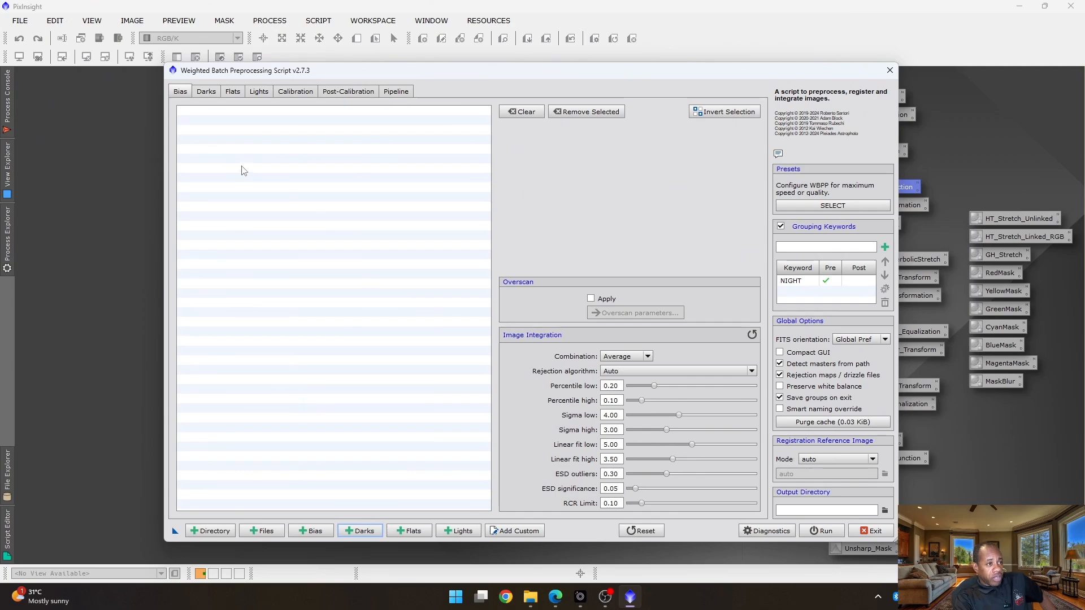
pyautogui.click(205, 91)
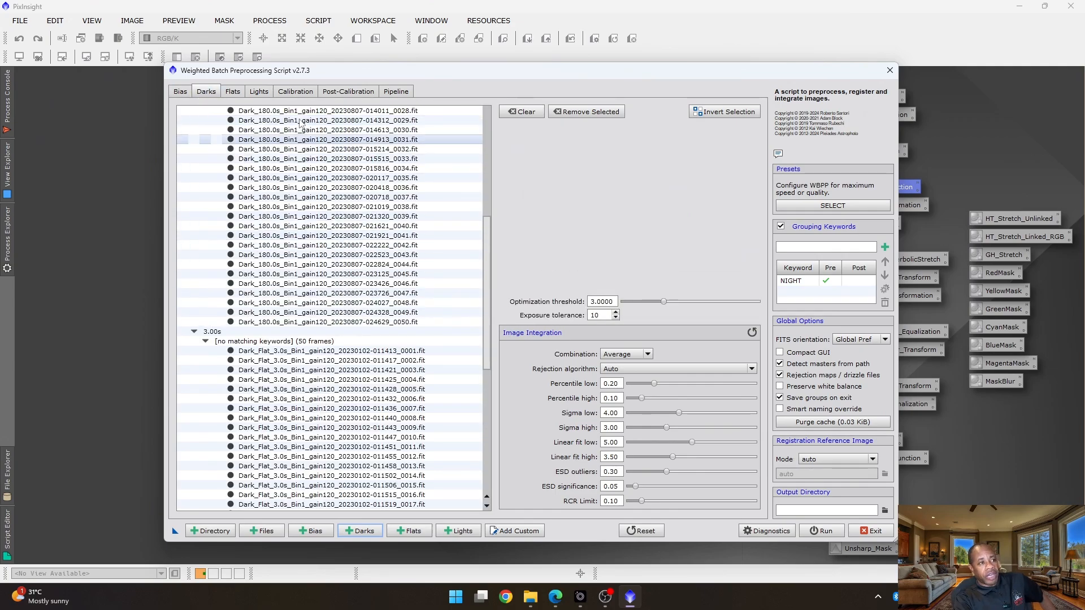
pyautogui.click(178, 93)
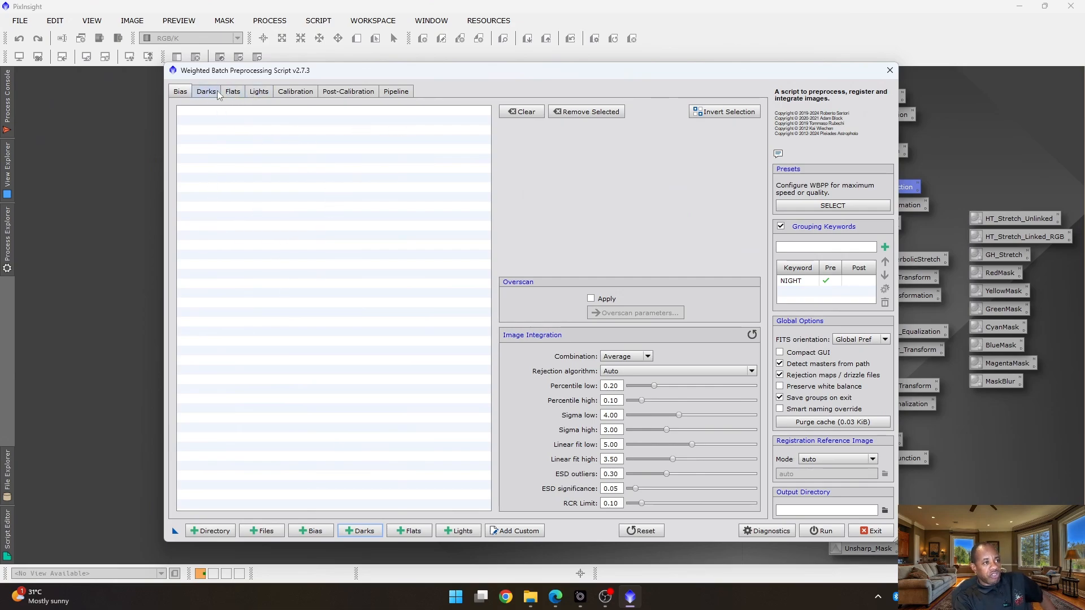
pyautogui.click(259, 92)
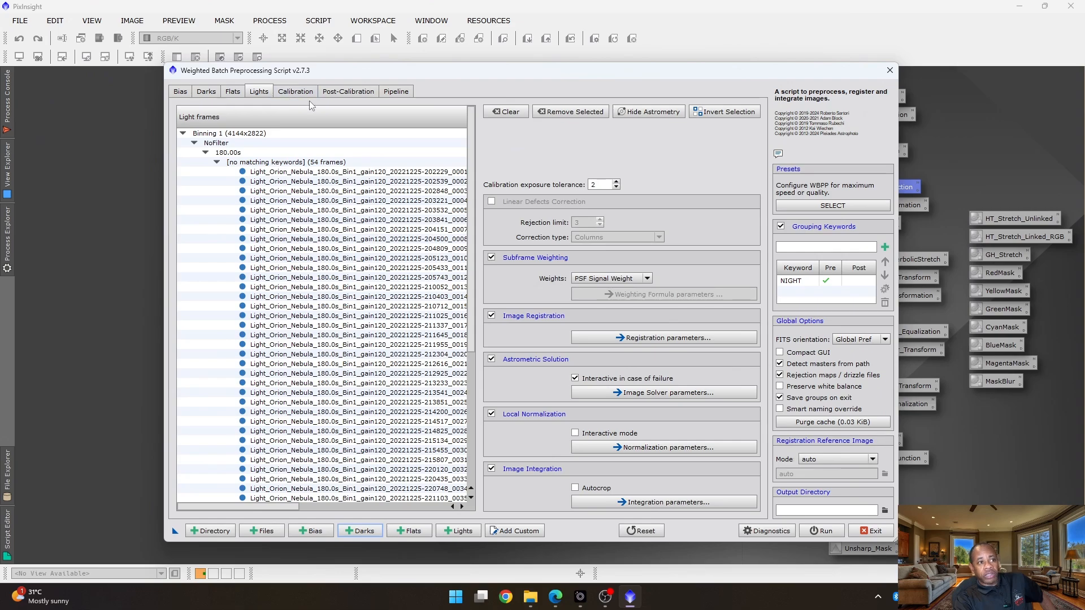
pyautogui.click(301, 93)
pyautogui.click(270, 94)
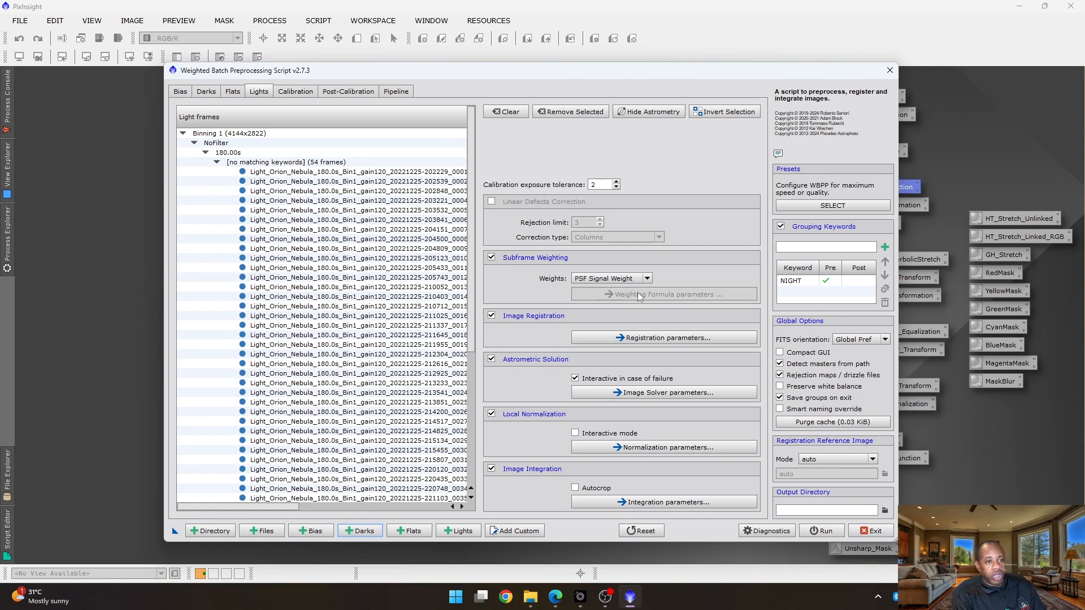
# - Look through the subframe weighting methods for the light frames and keep PSF Signal Weight
pyautogui.click(647, 279)
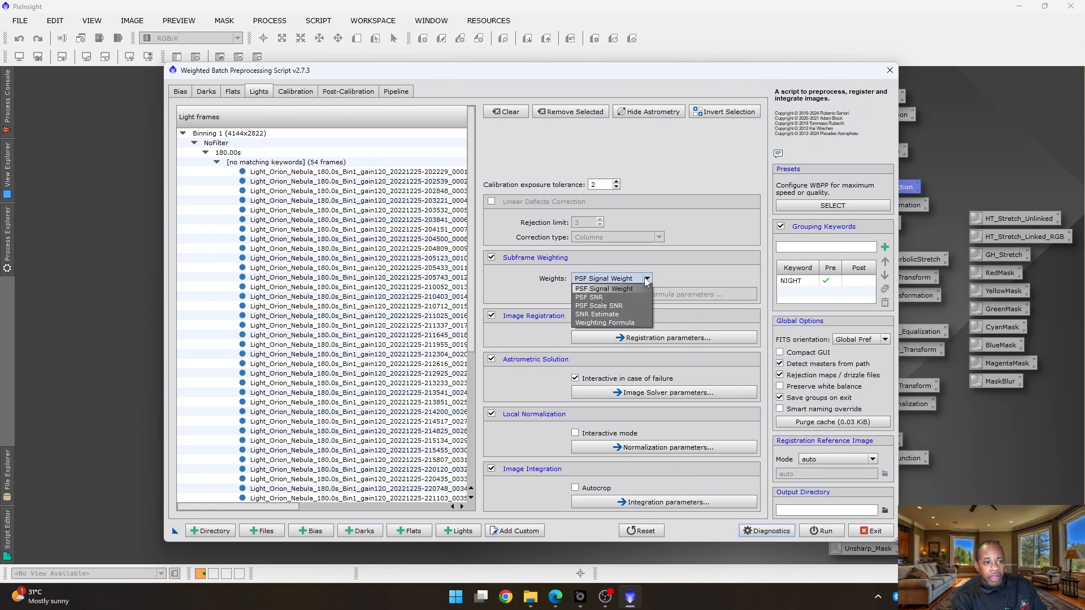
pyautogui.click(647, 280)
pyautogui.click(647, 279)
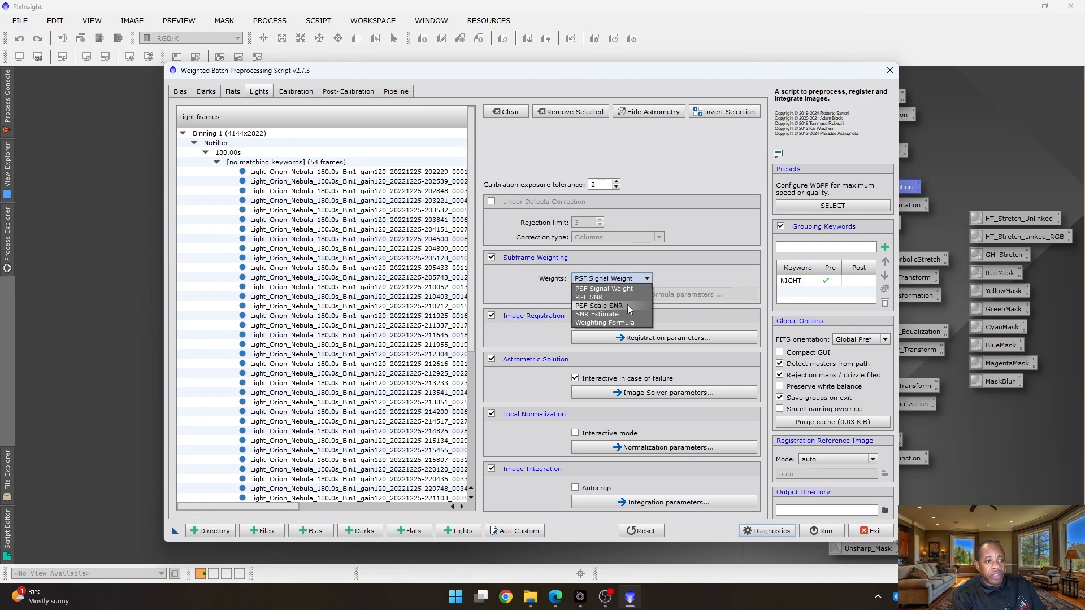
pyautogui.click(650, 279)
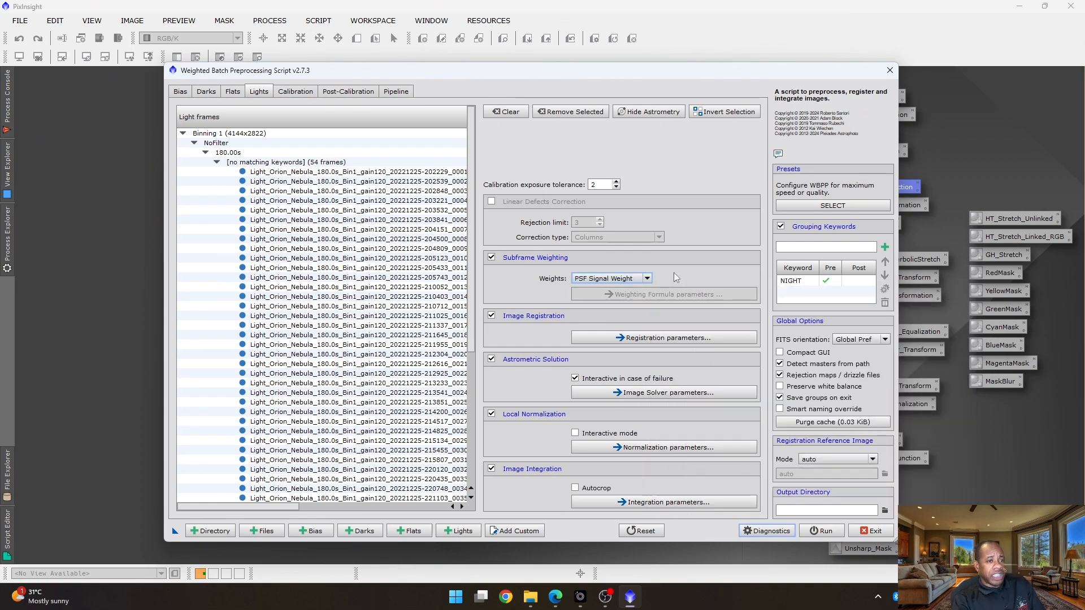
pyautogui.click(648, 277)
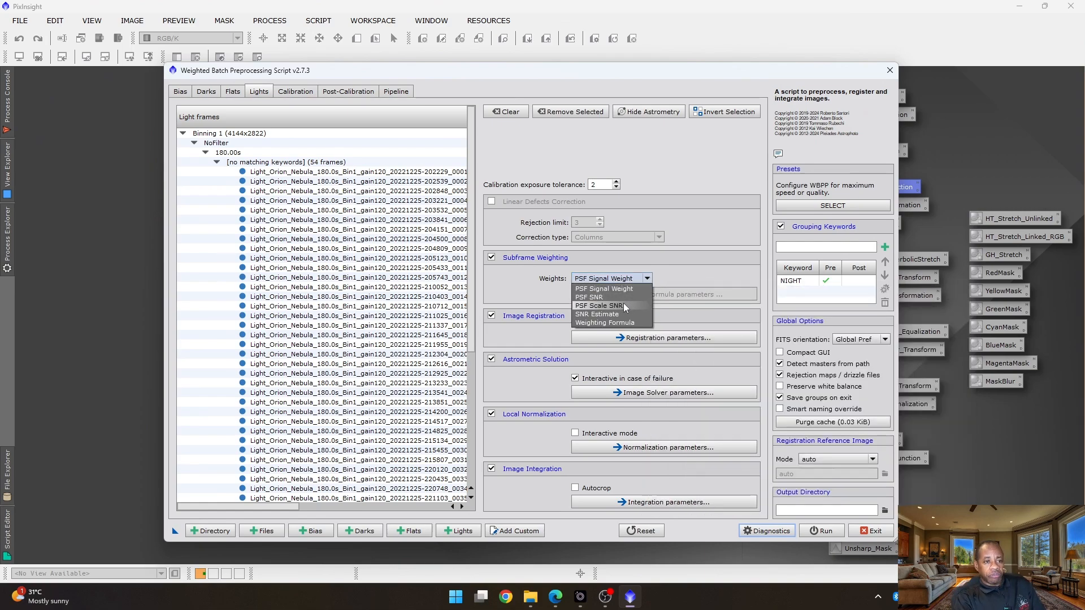
pyautogui.click(662, 272)
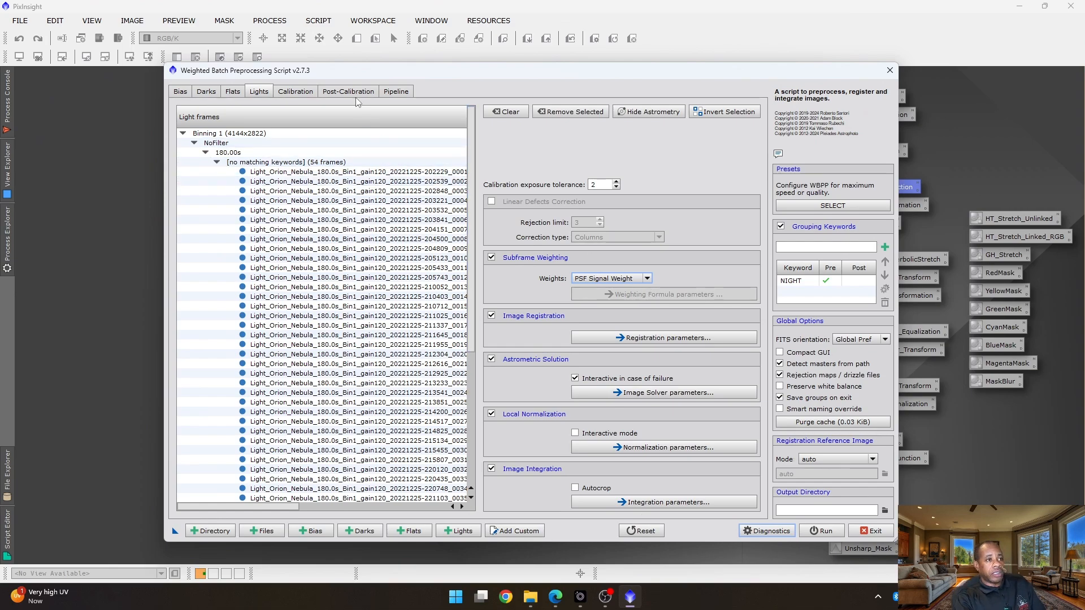
# - Examine the calibration overview, checking which frames are matched to the light, flat and 3-second dark groups
pyautogui.click(295, 93)
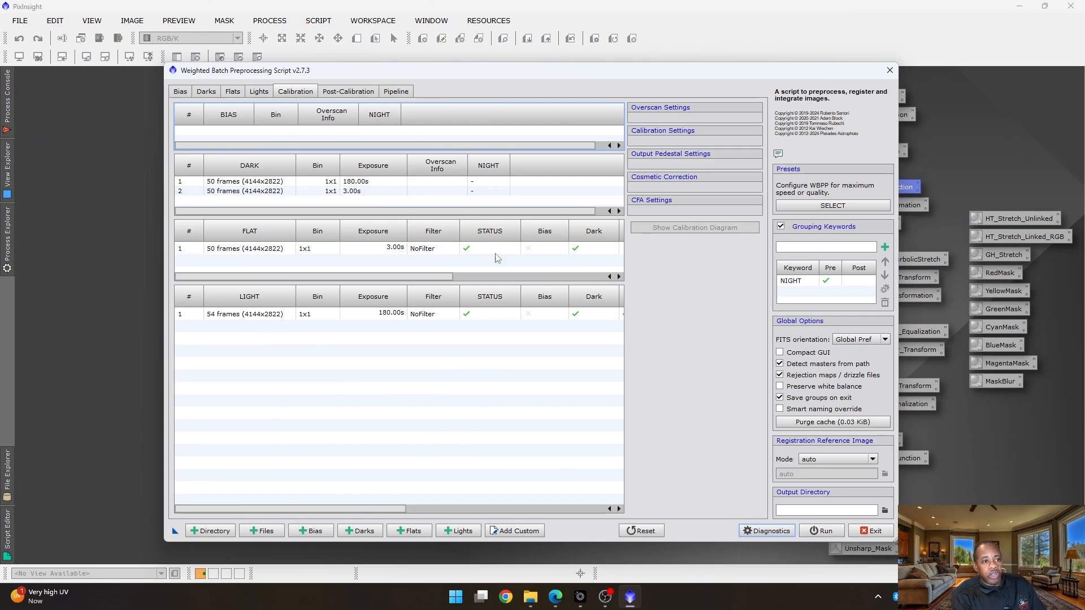
pyautogui.click(386, 314)
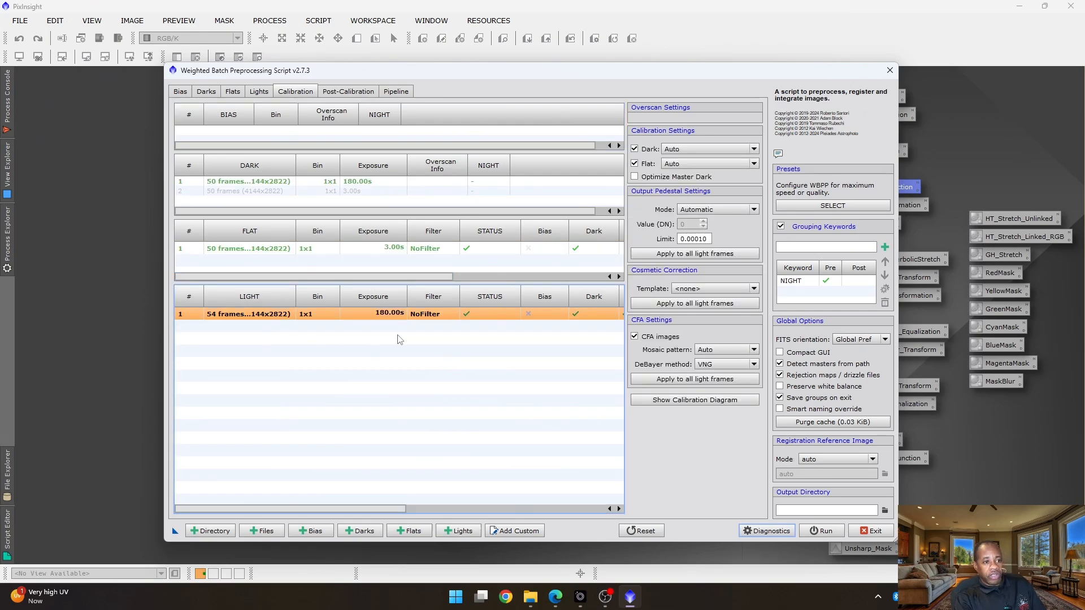
pyautogui.click(258, 253)
pyautogui.click(264, 190)
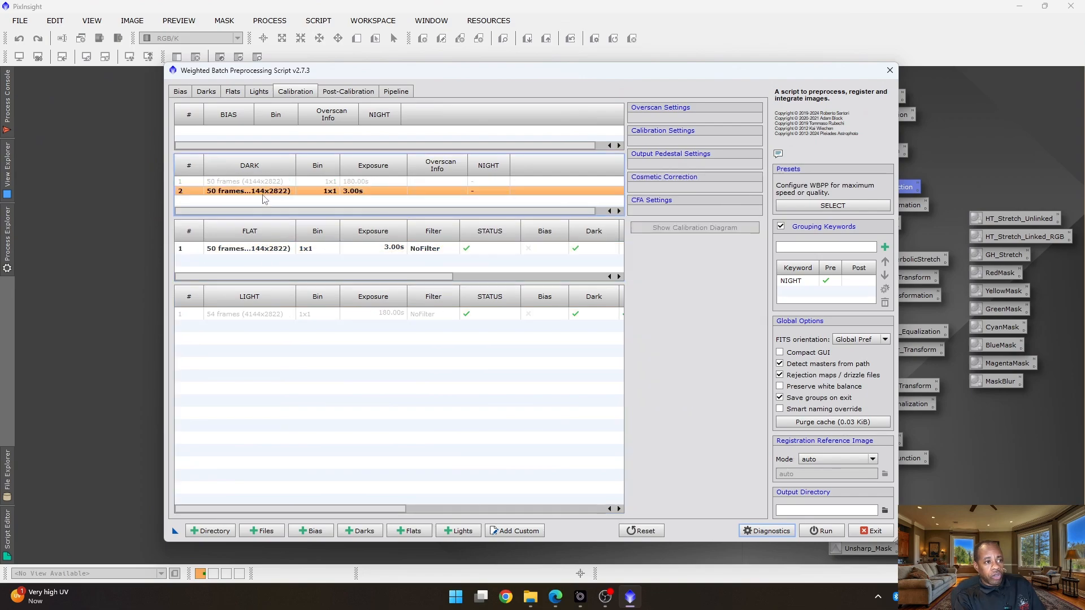
# - Compare the 180-second dark frames with the light frames, then return to the calibration overview
pyautogui.click(207, 92)
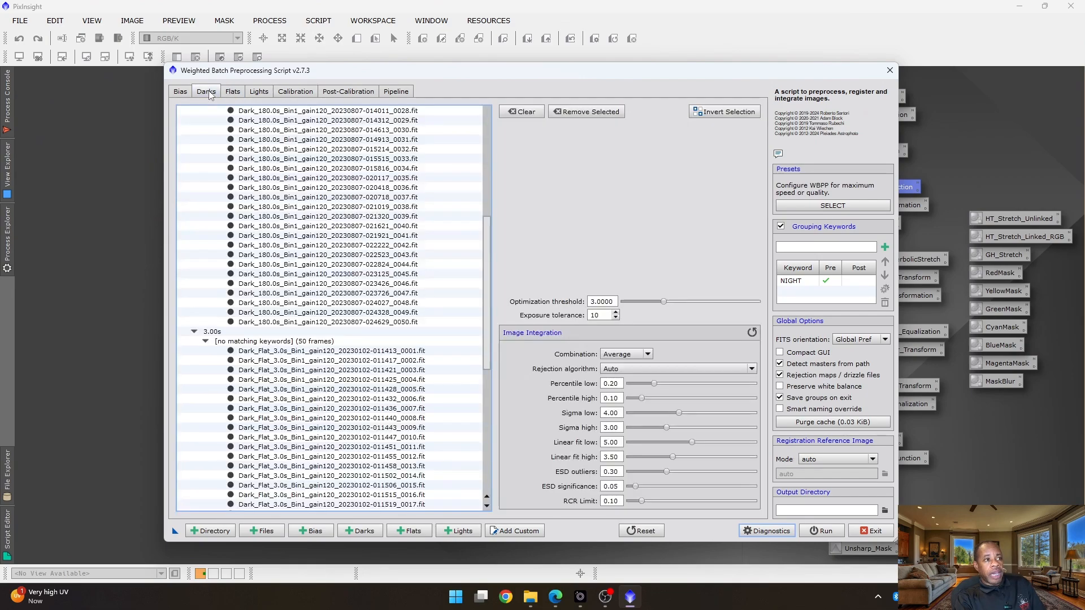
pyautogui.scroll(10, 292, 163)
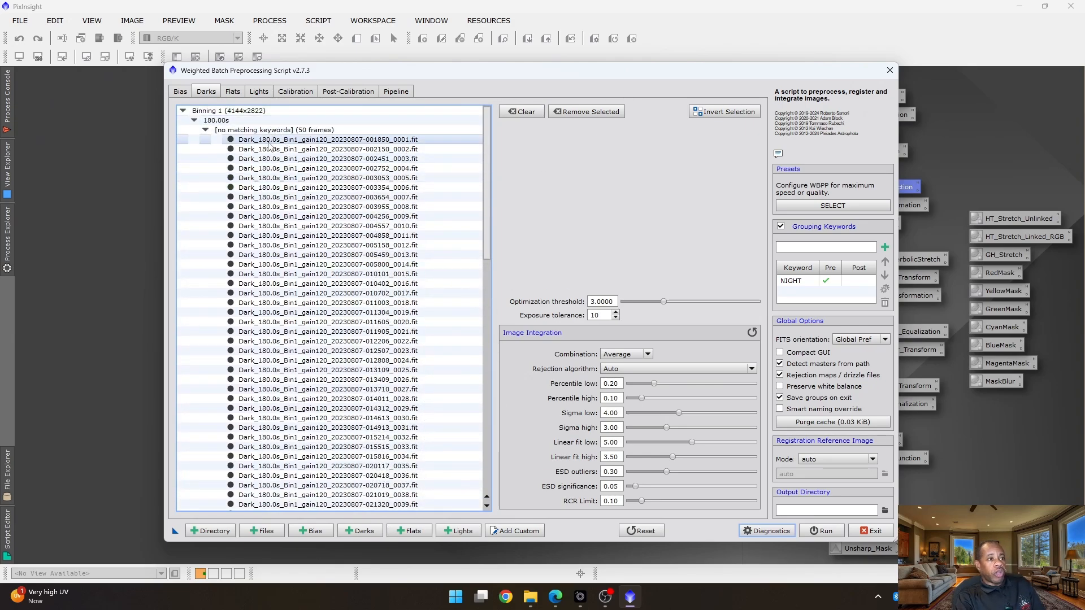
pyautogui.click(269, 142)
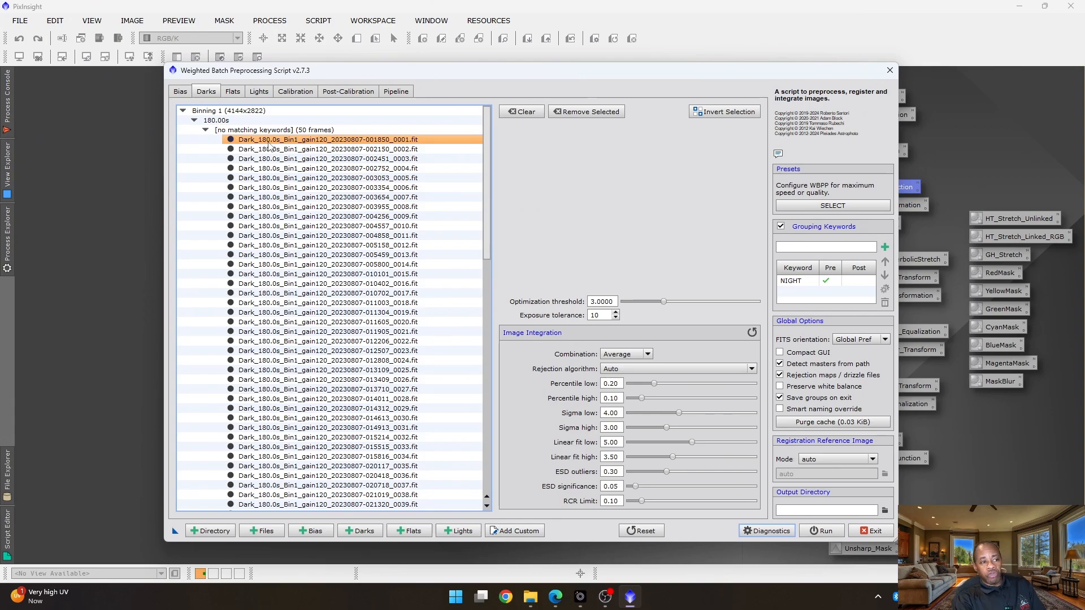
pyautogui.click(259, 91)
pyautogui.click(302, 182)
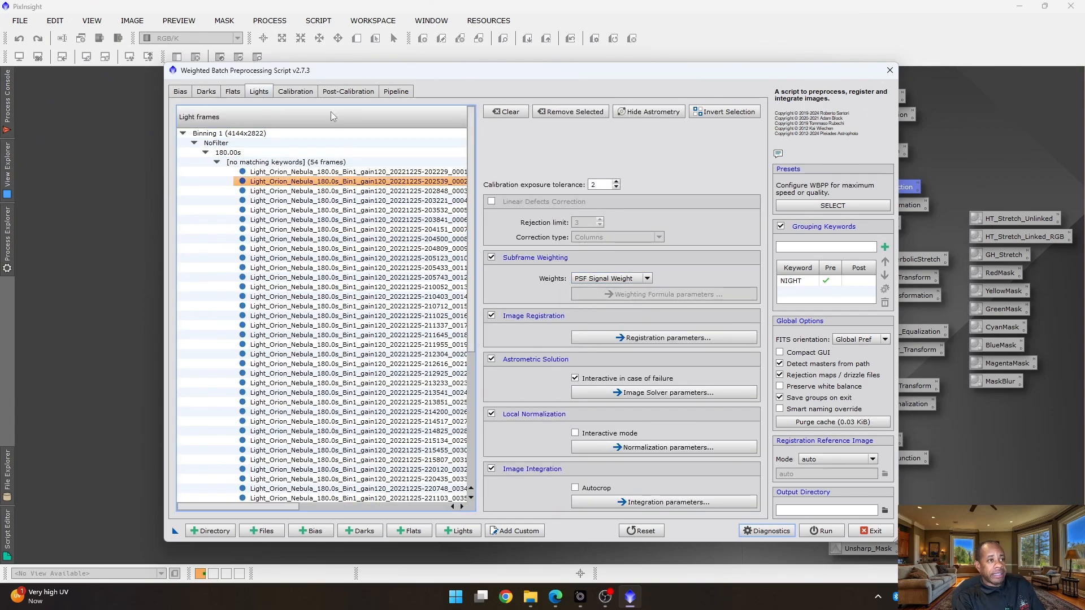
pyautogui.click(295, 91)
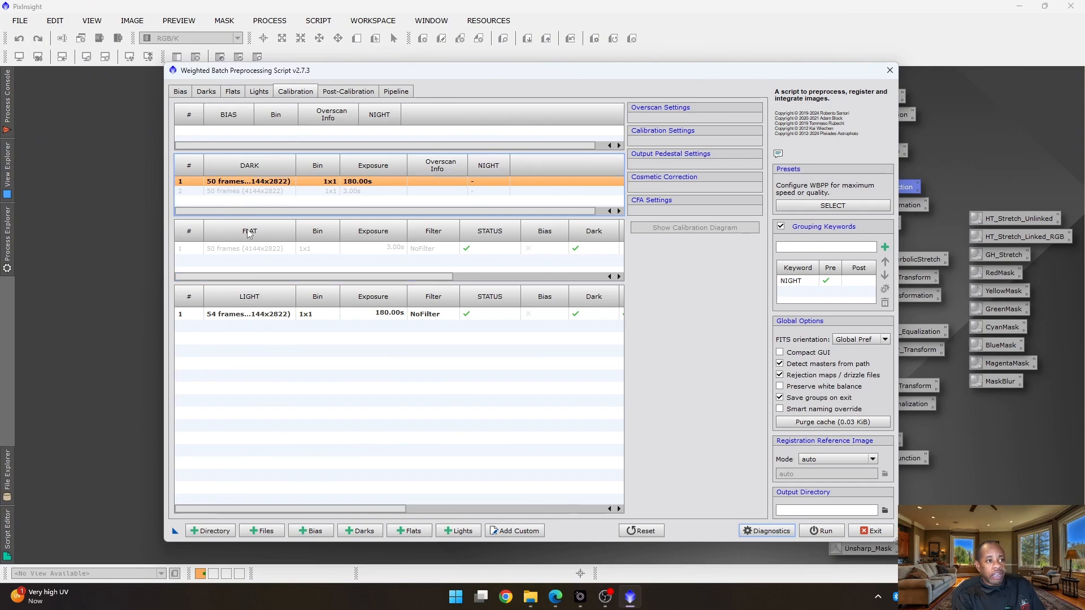
# - Assign the Cosmetic_Correction template to the 180-second light group and apply it to all light frames
pyautogui.click(274, 315)
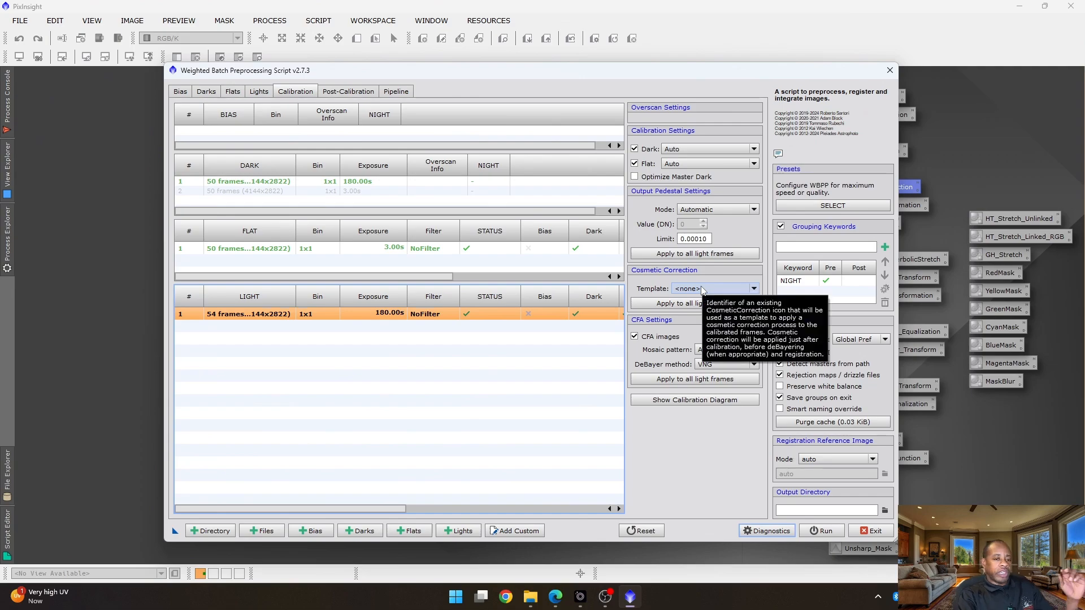
pyautogui.moveTo(757, 73); pyautogui.dragTo(618, 99)
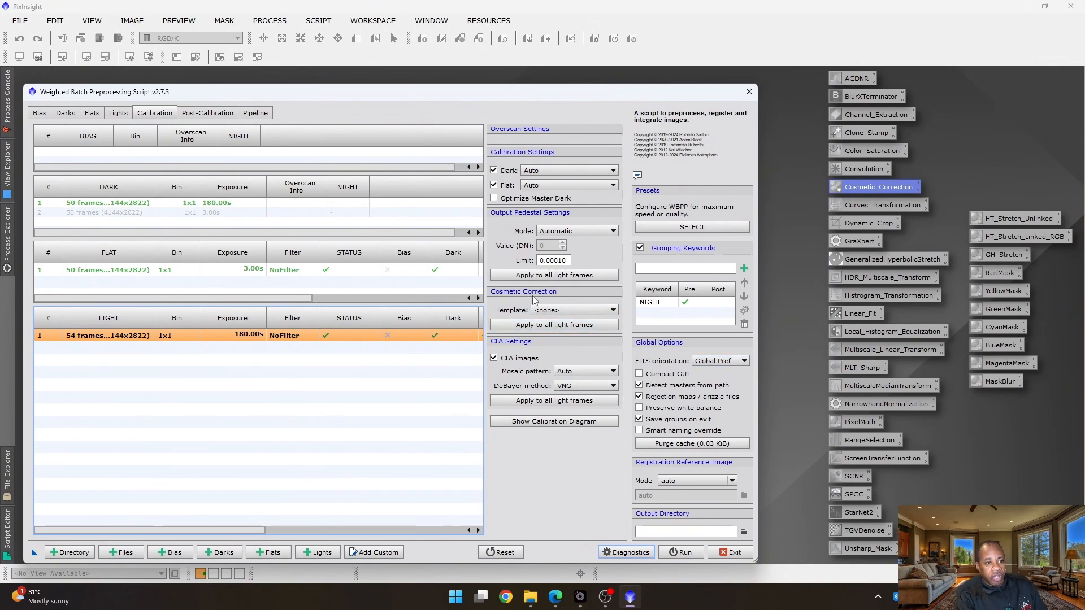
pyautogui.click(568, 308)
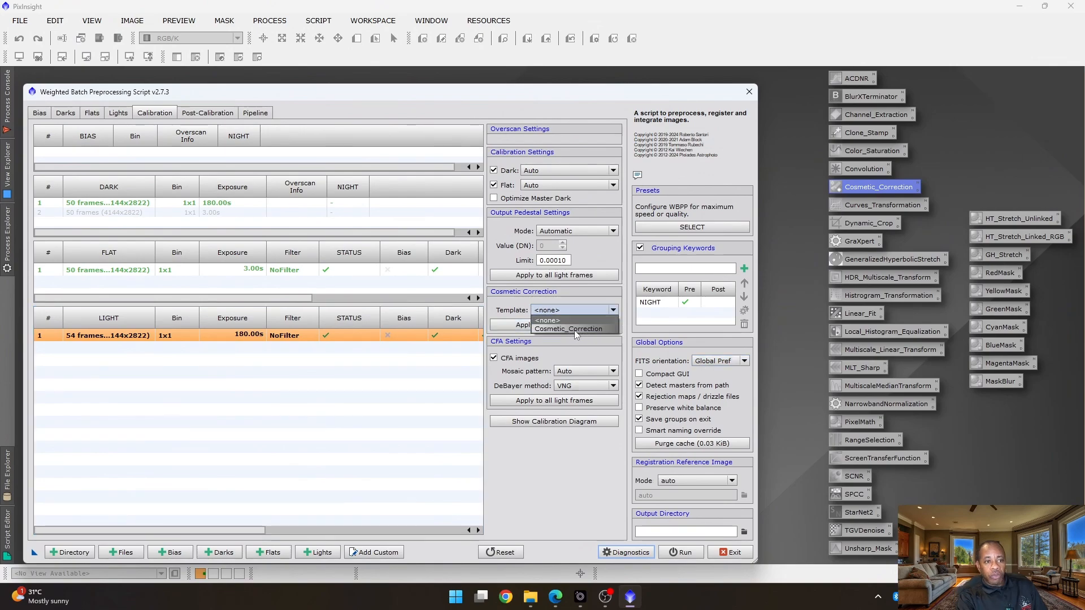
pyautogui.click(572, 330)
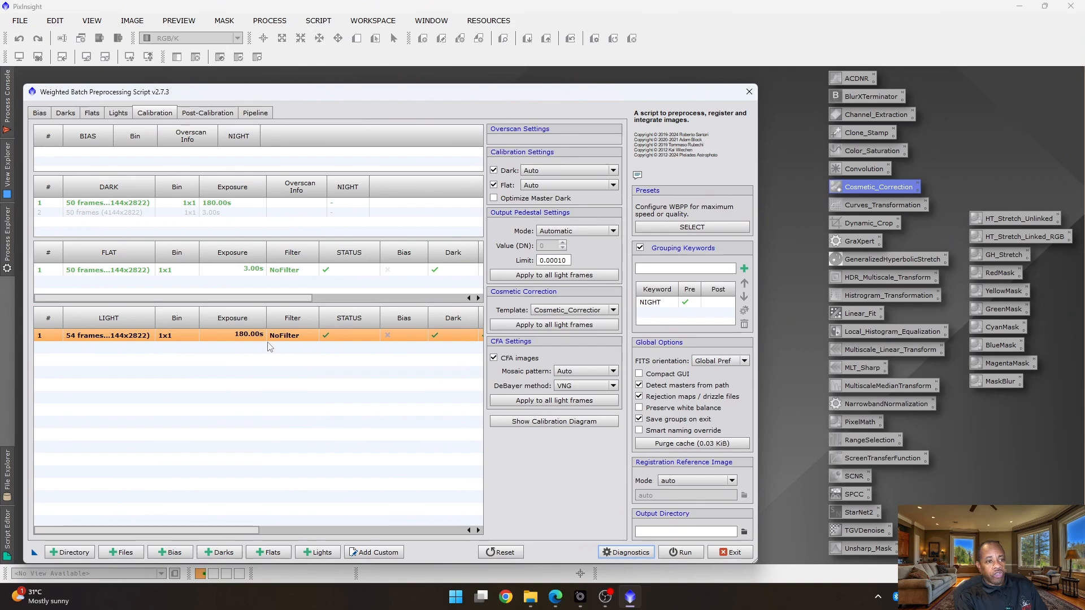
pyautogui.click(547, 325)
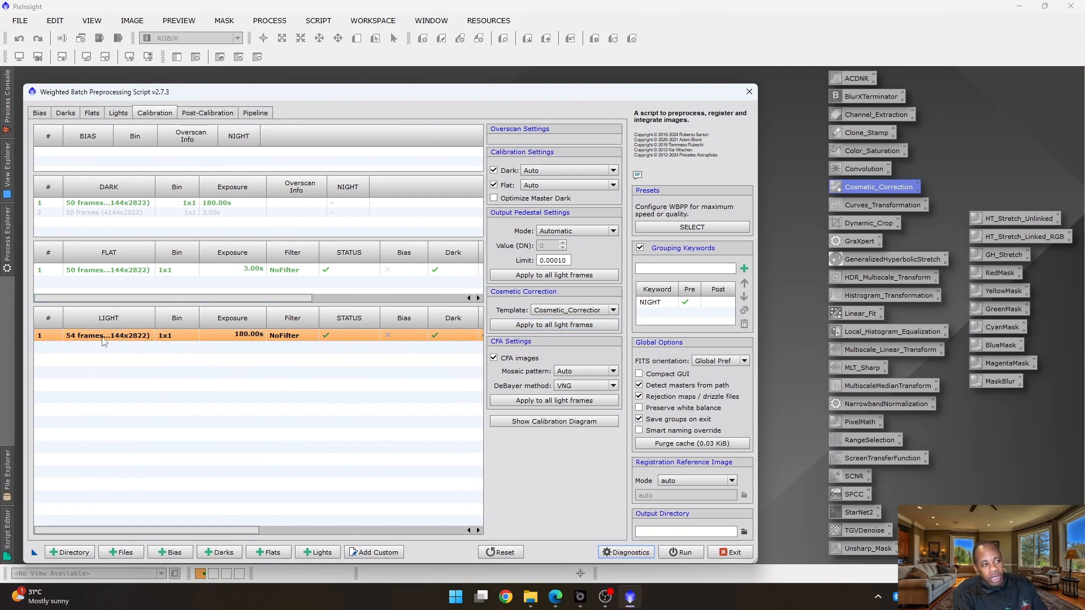
pyautogui.click(558, 327)
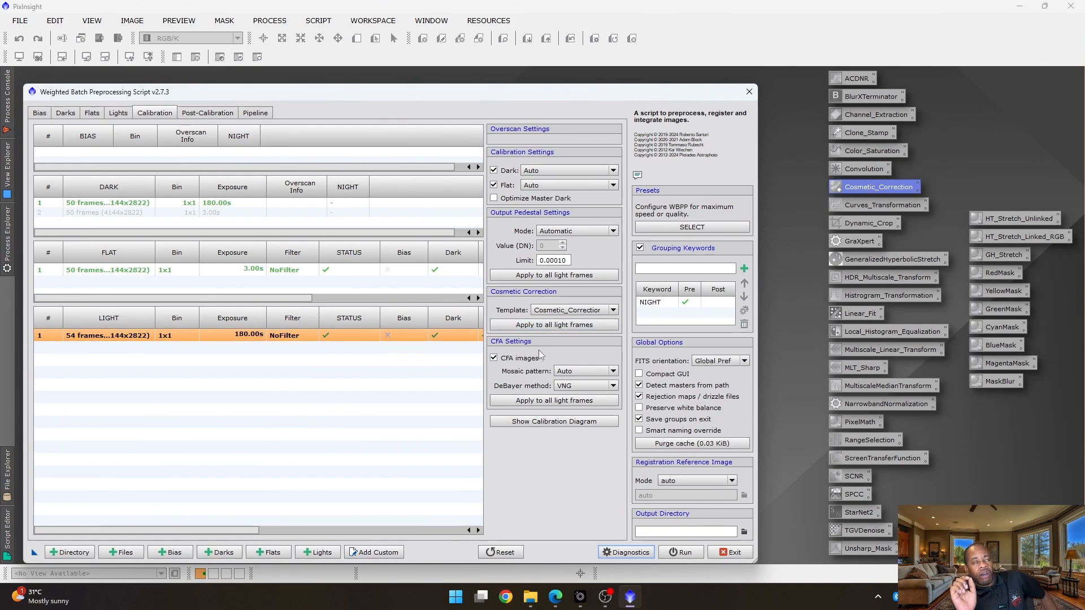
pyautogui.click(494, 358)
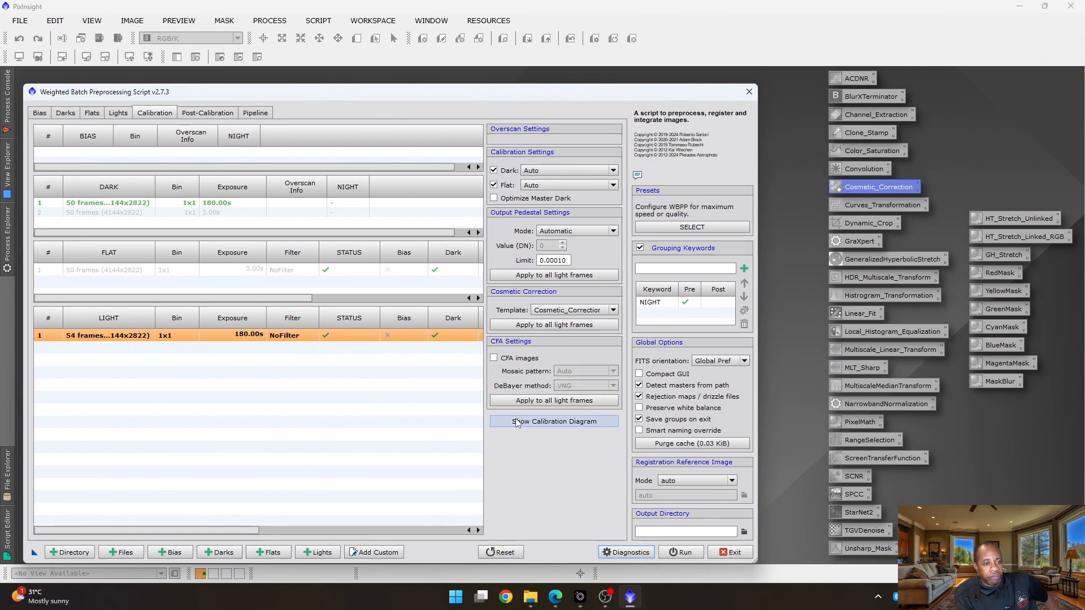
pyautogui.click(495, 358)
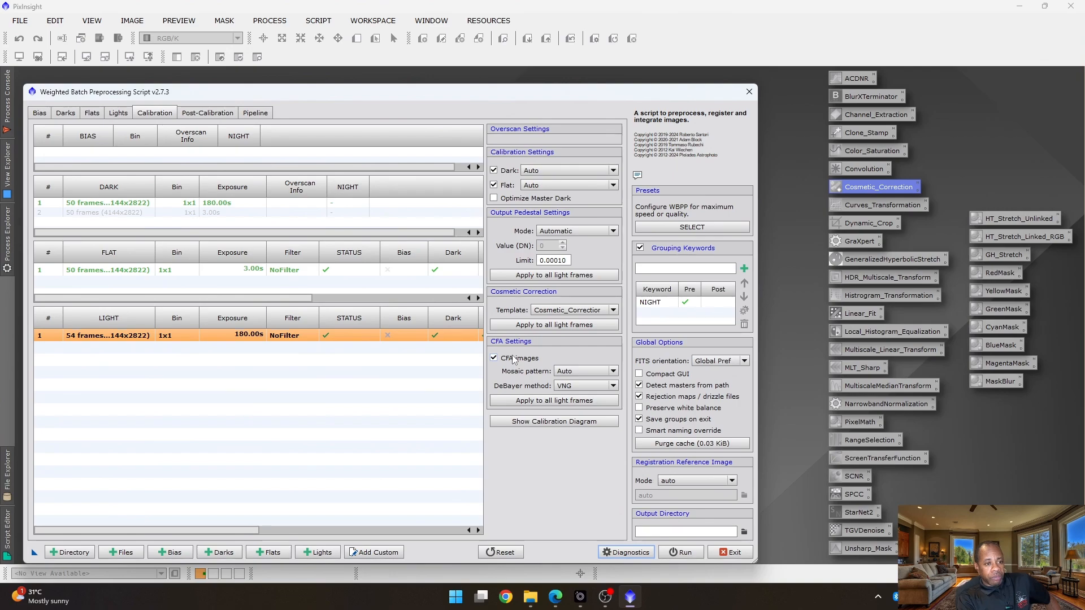
pyautogui.click(493, 356)
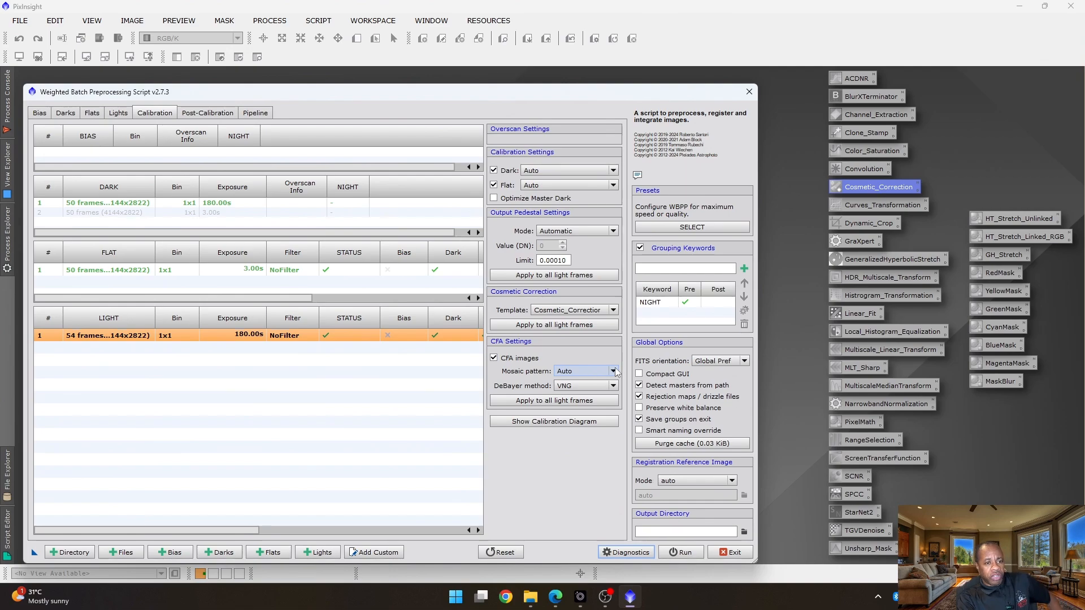
# - Set the light group's mosaic pattern to RGGB and apply the CFA settings to all light frames
pyautogui.click(613, 372)
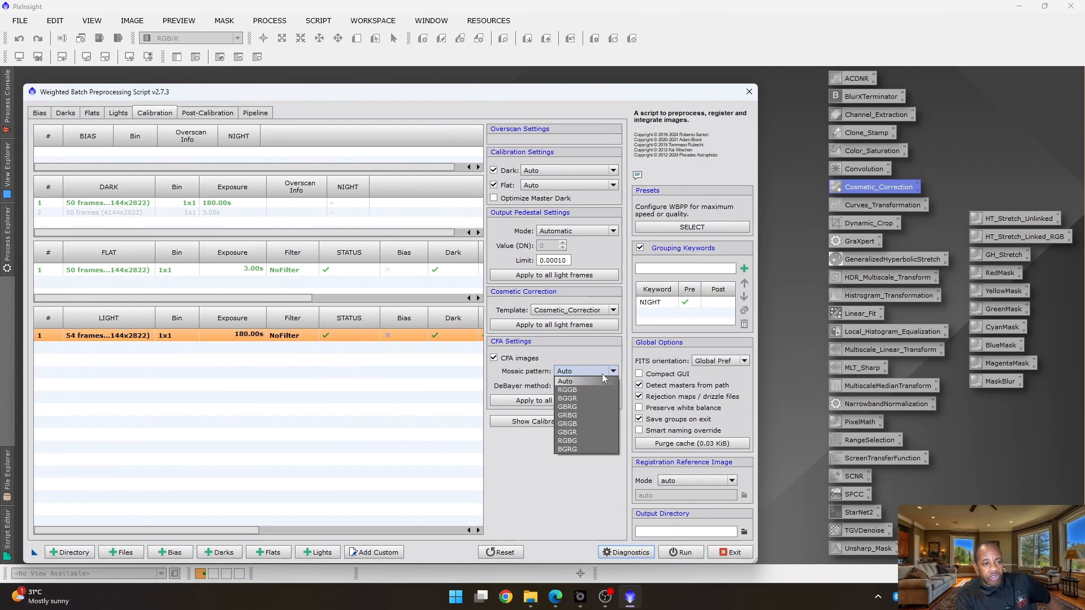
pyautogui.click(572, 389)
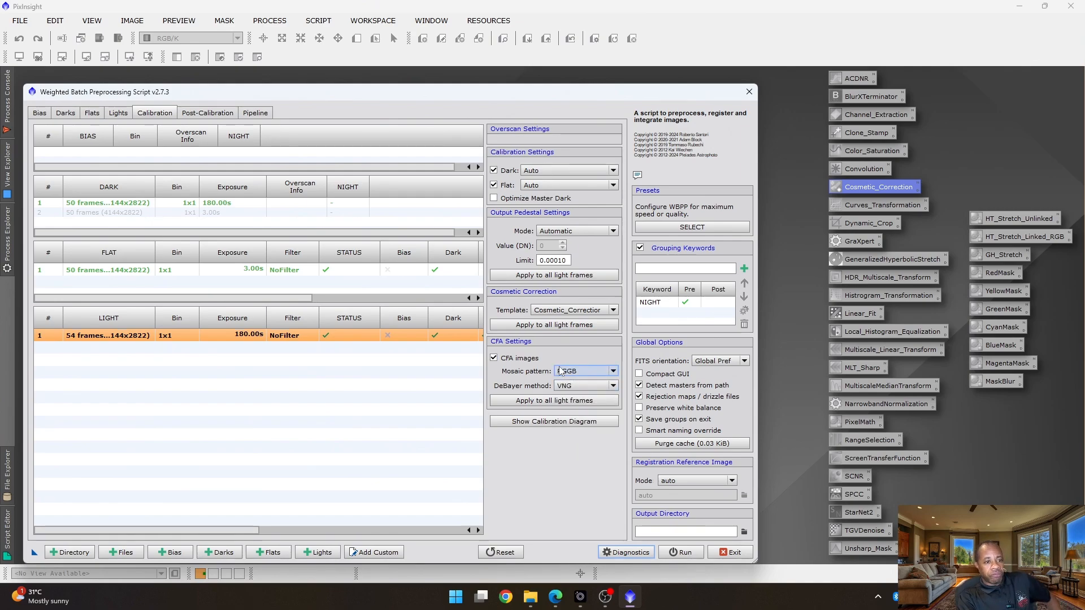
pyautogui.click(568, 402)
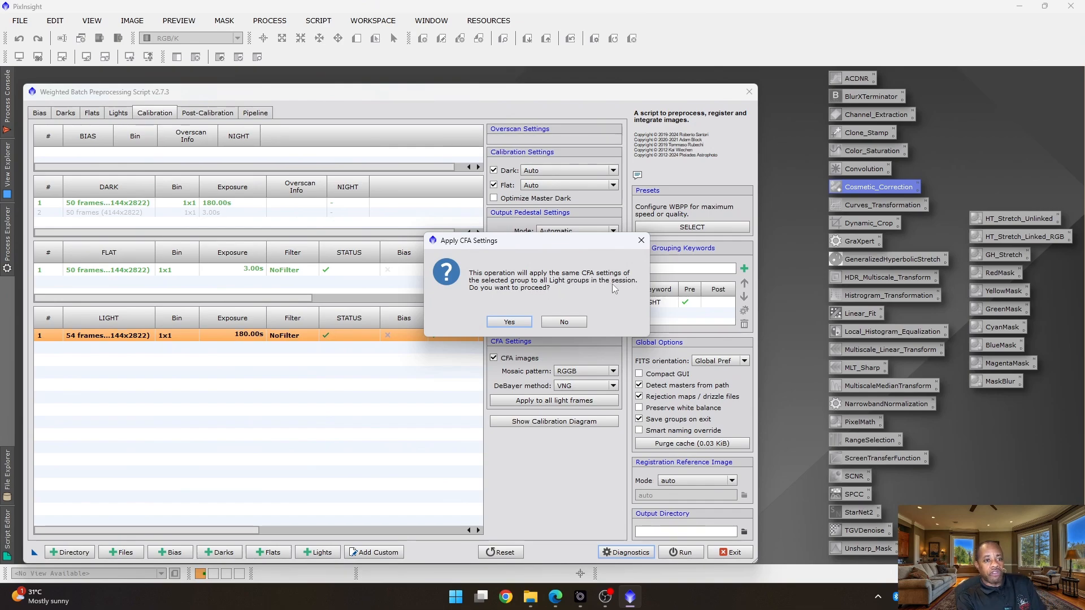
pyautogui.click(510, 322)
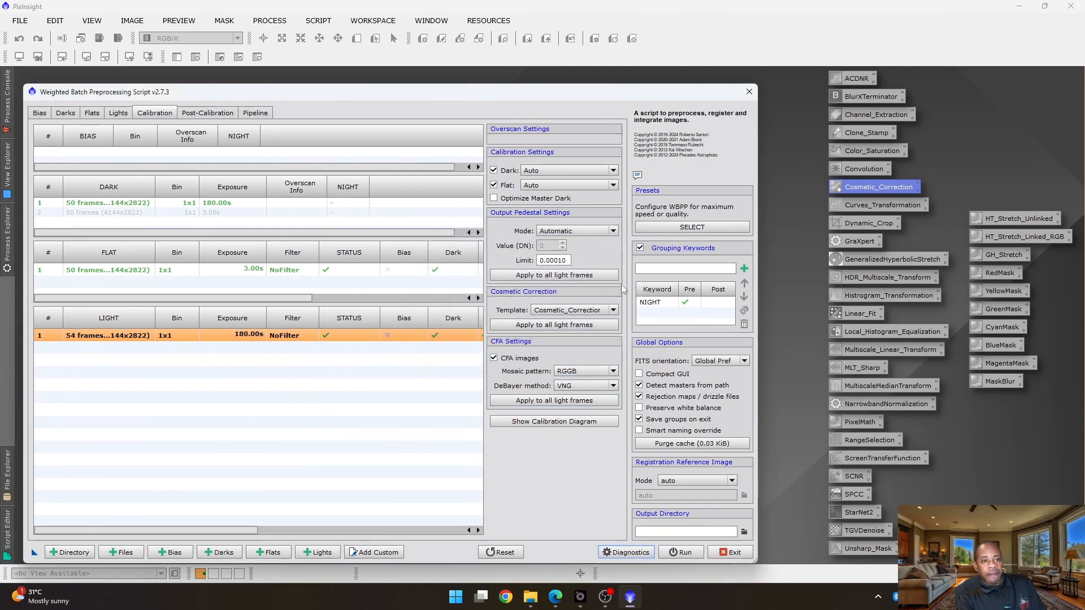
# - Remove the NIGHT grouping keyword and apply the Maximum quality preset to the preprocessing setup
pyautogui.click(651, 269)
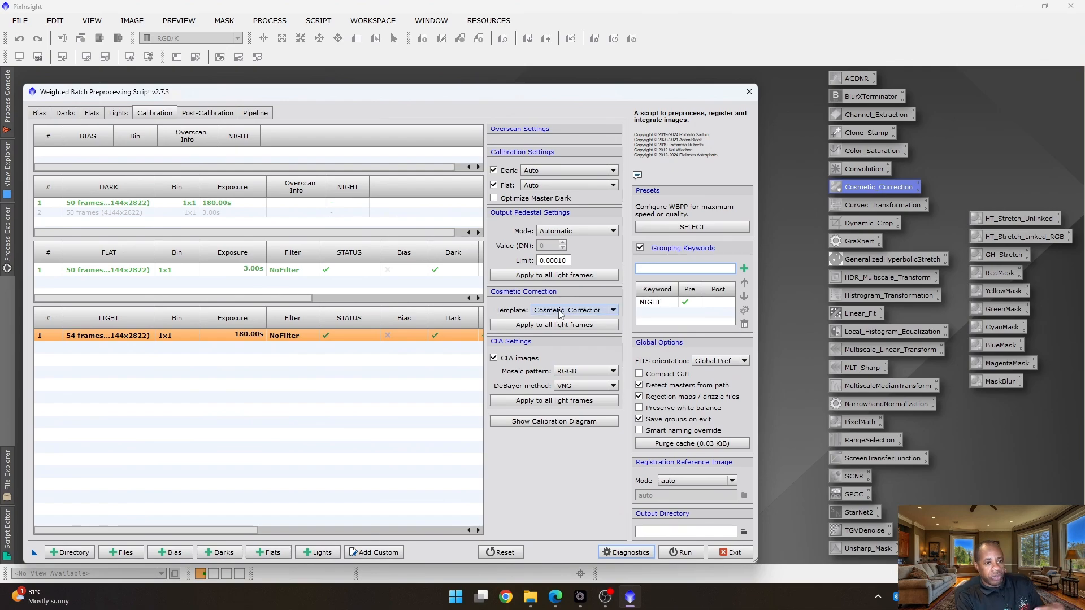
pyautogui.click(655, 303)
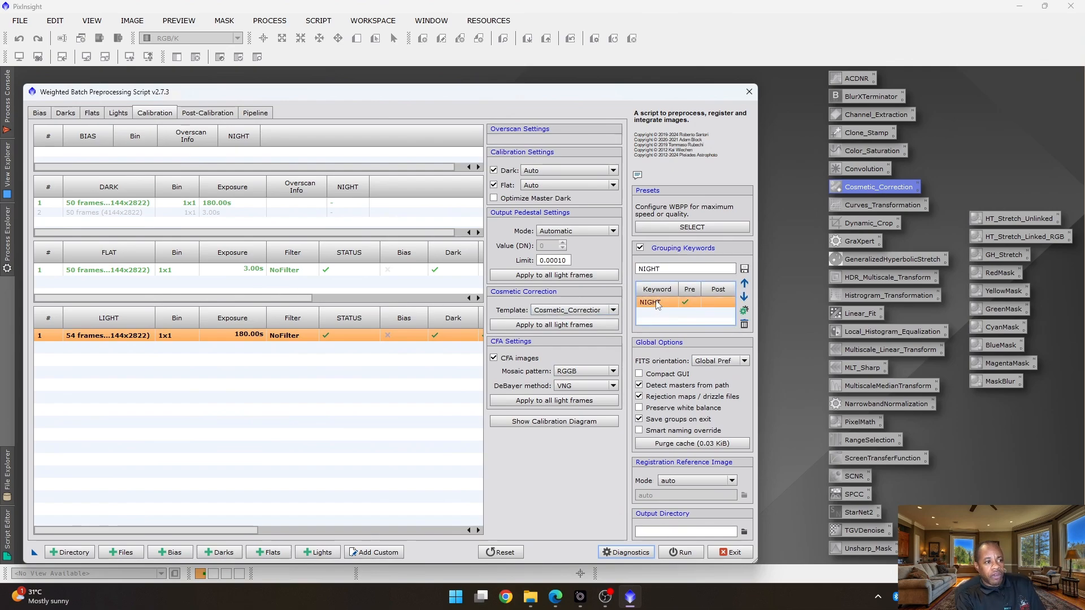
pyautogui.click(744, 324)
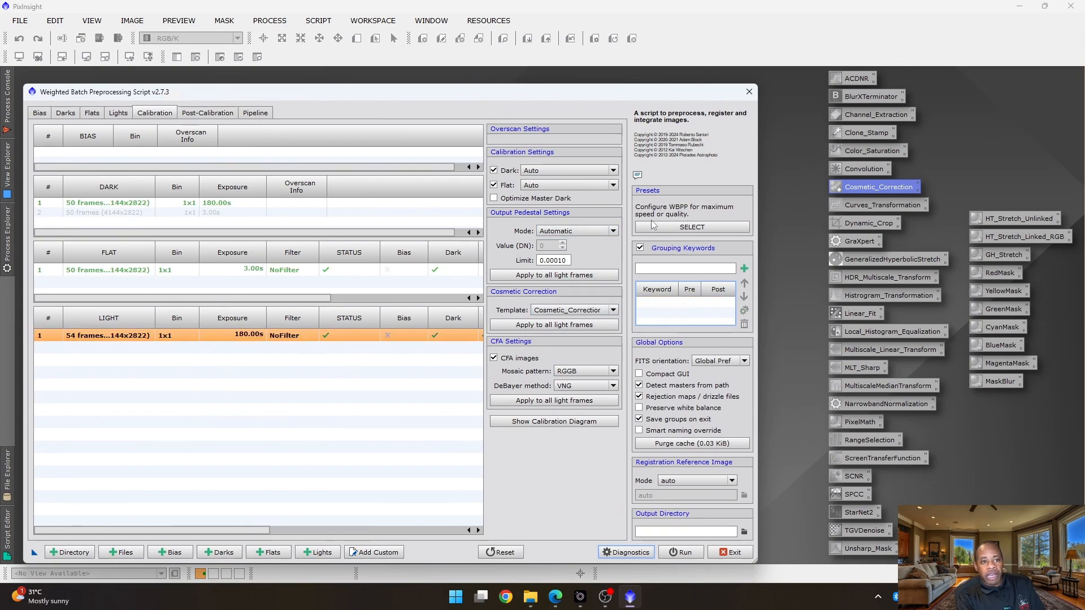
pyautogui.click(696, 226)
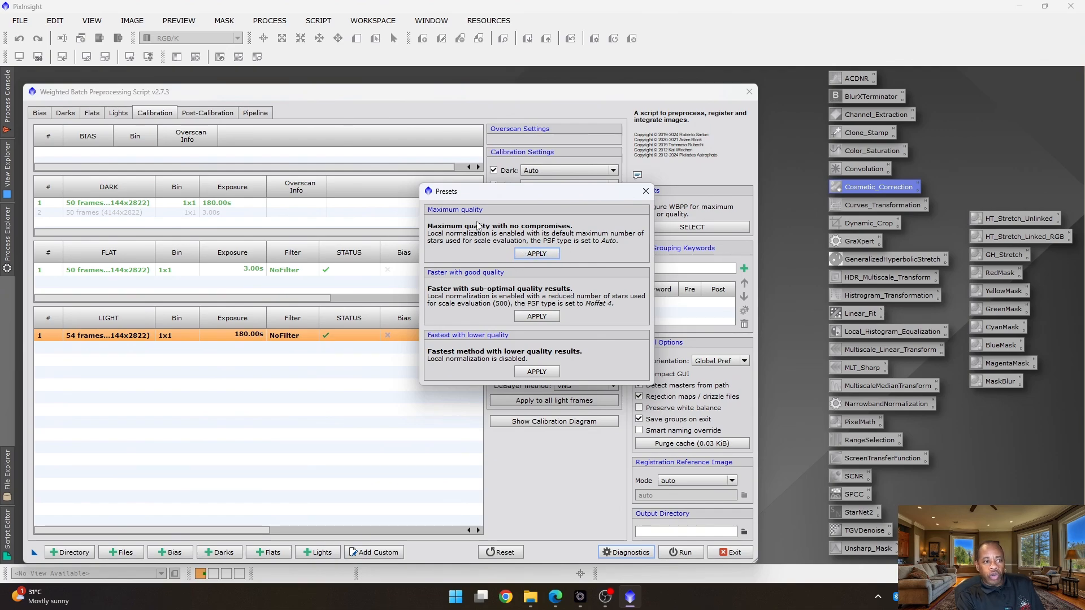
pyautogui.click(543, 254)
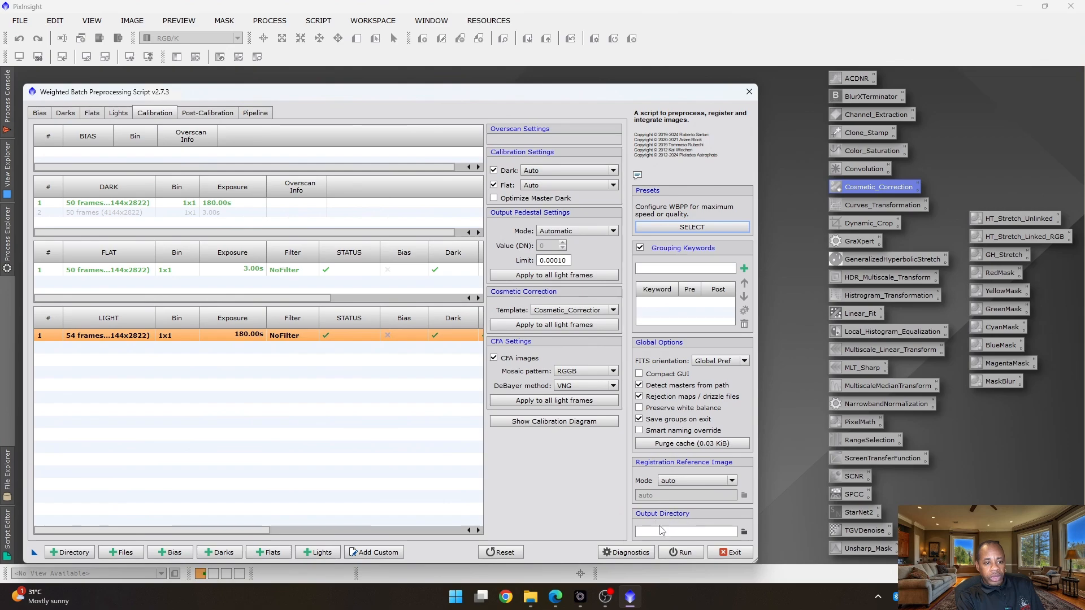
# - Start choosing the output directory and browse to Pixinsight > Pixinsight Results on the ASTROPHOTOGRAPHY (F:) drive
pyautogui.click(744, 532)
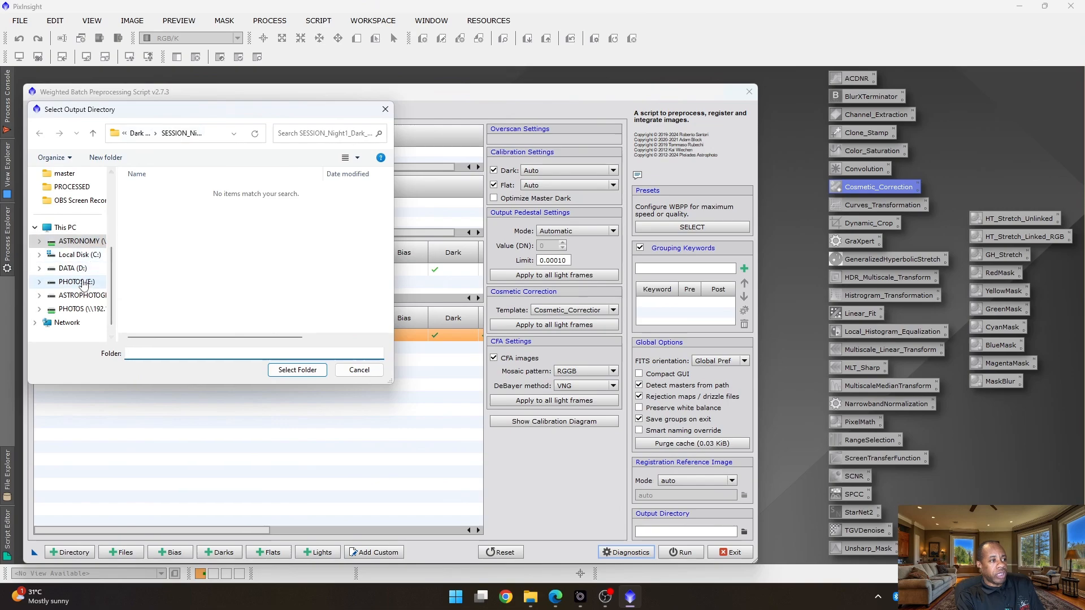
pyautogui.click(74, 269)
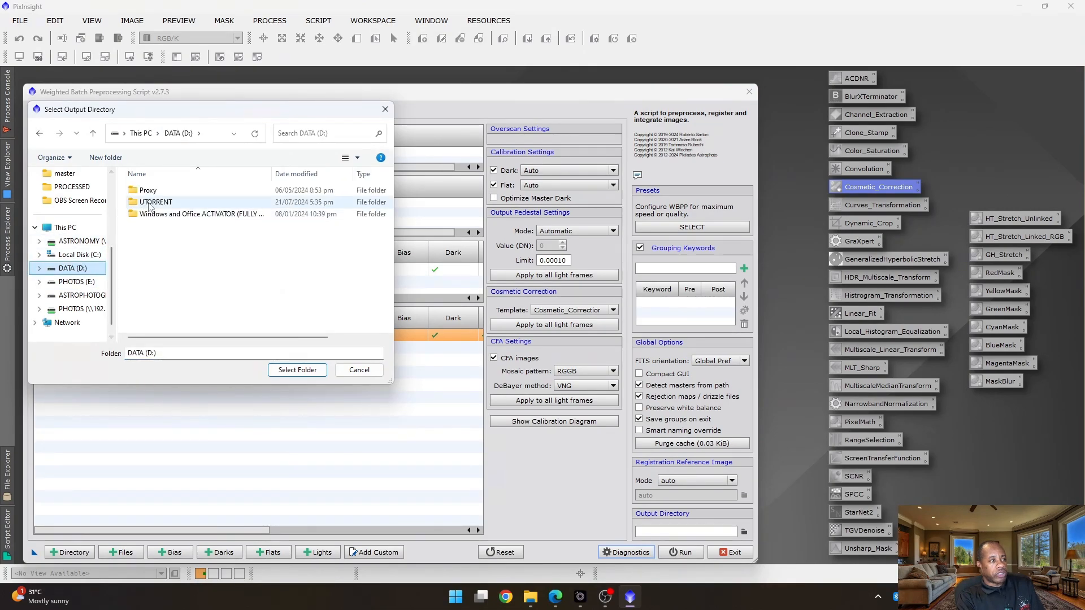
pyautogui.click(83, 296)
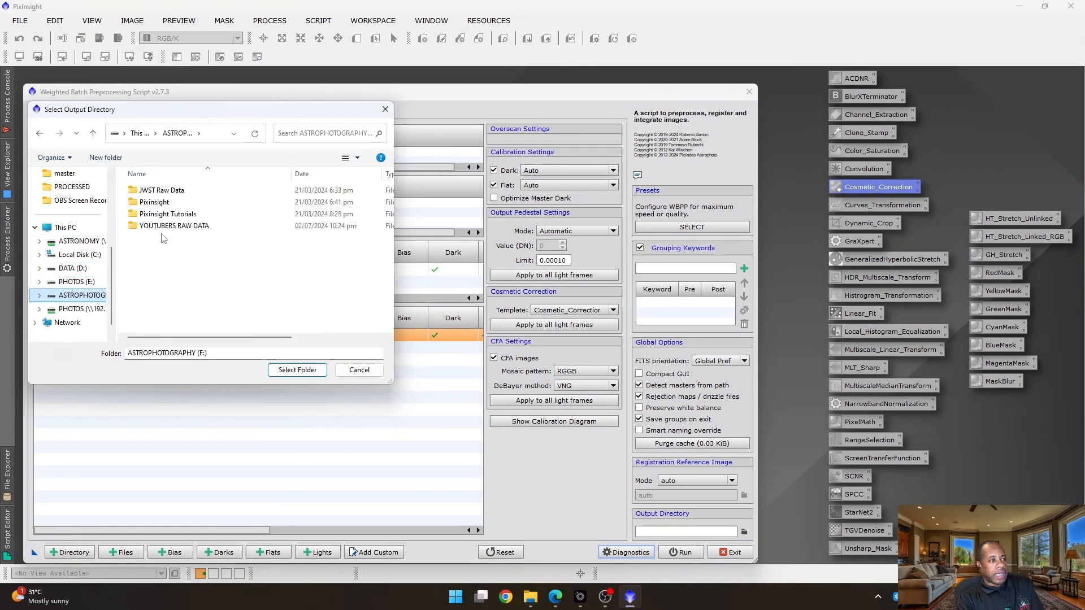
pyautogui.click(159, 206)
pyautogui.doubleClick(160, 204)
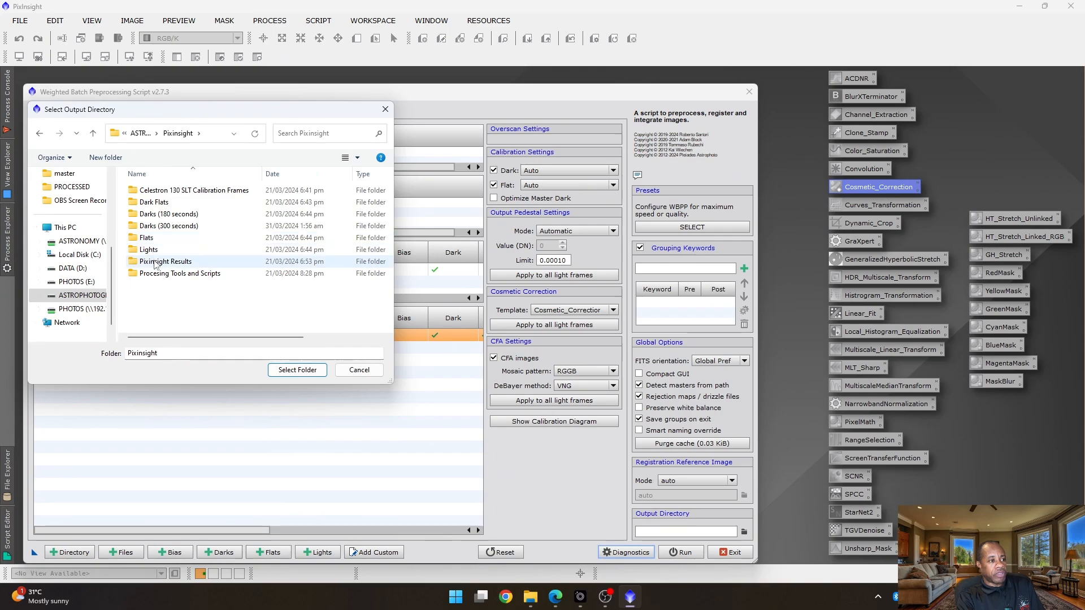
pyautogui.doubleClick(177, 260)
pyautogui.scroll(-2, 221, 271)
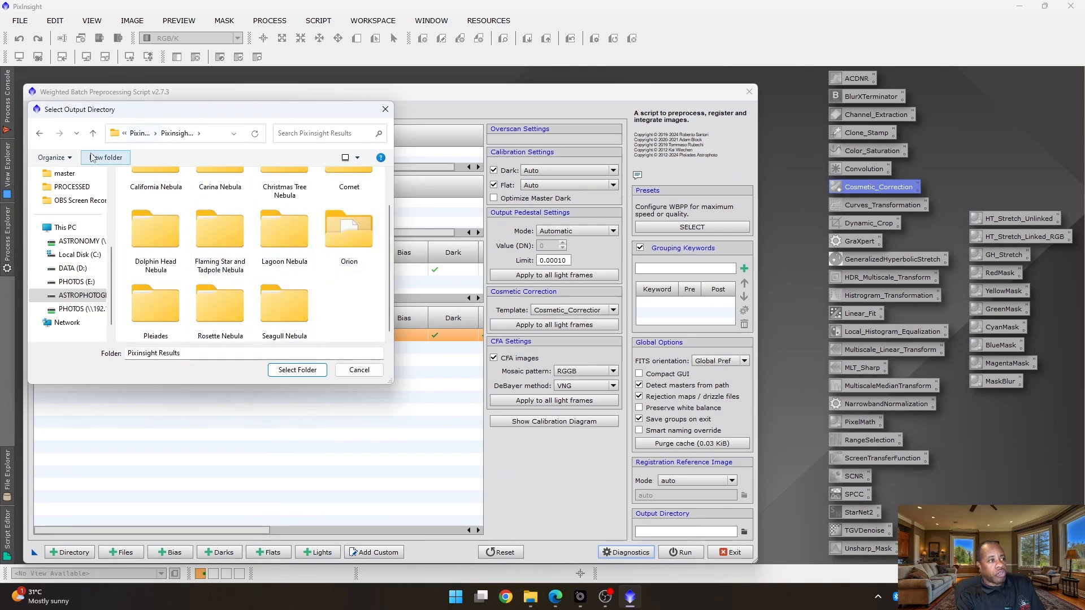
# - Create a folder named M42 inside Pixinsight Results and choose it as the output directory
pyautogui.click(107, 157)
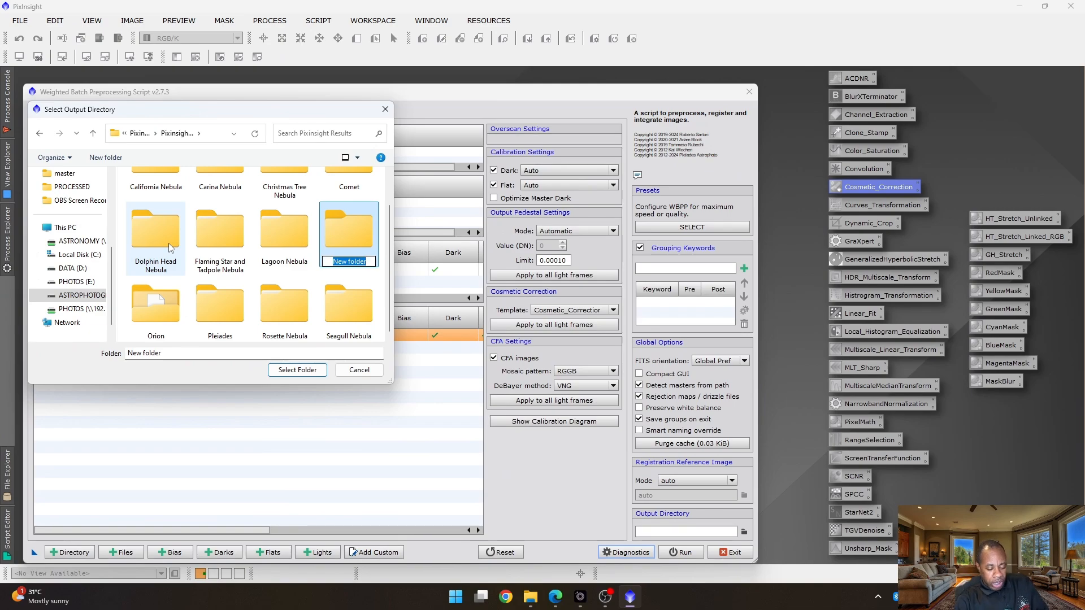
pyautogui.press('Return')
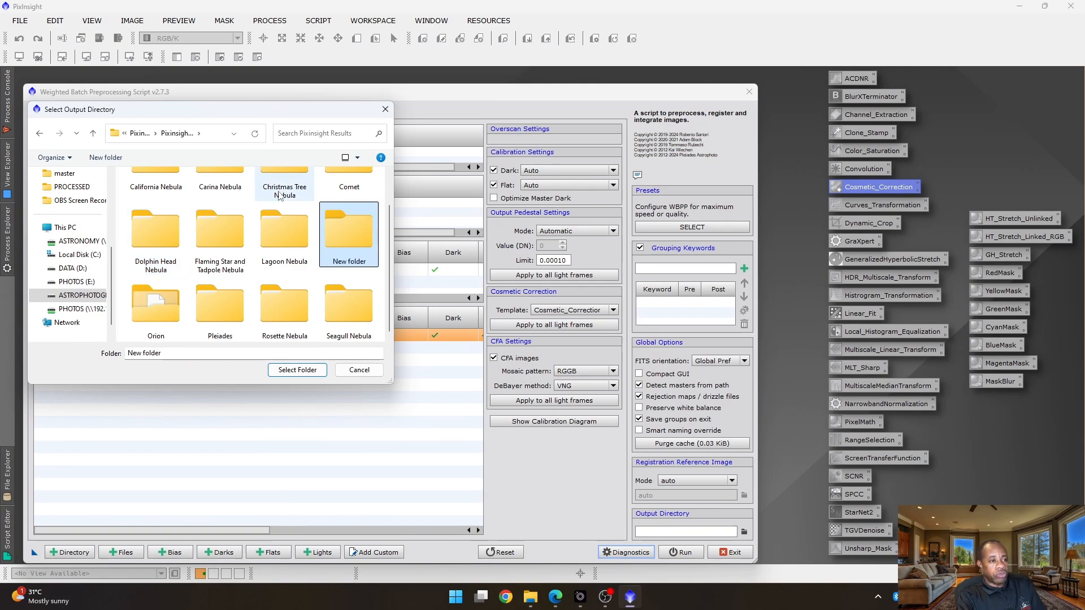
pyautogui.click(356, 257)
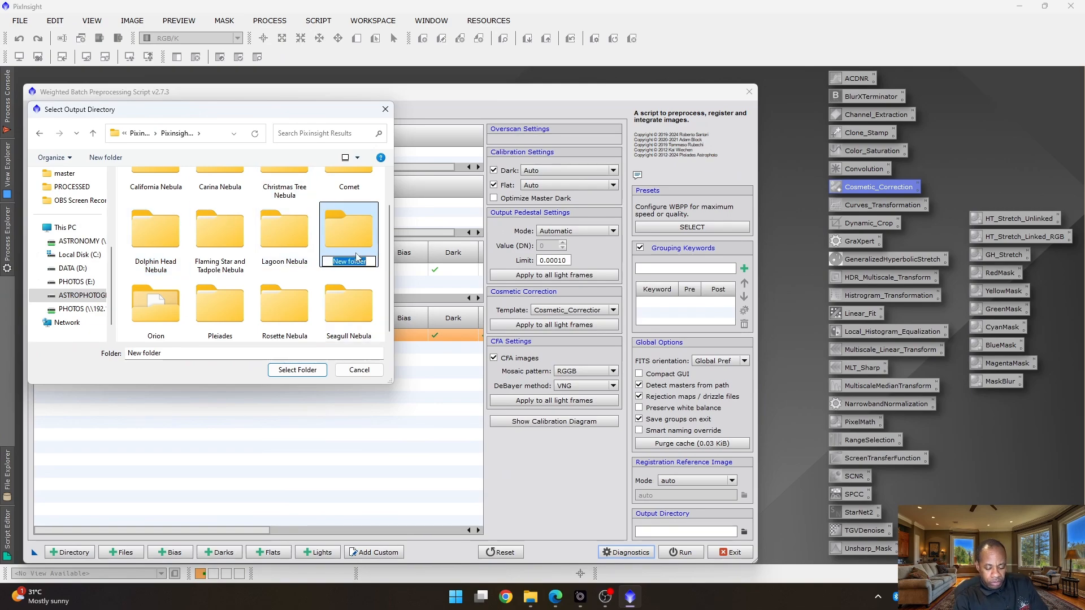
pyautogui.write('M42')
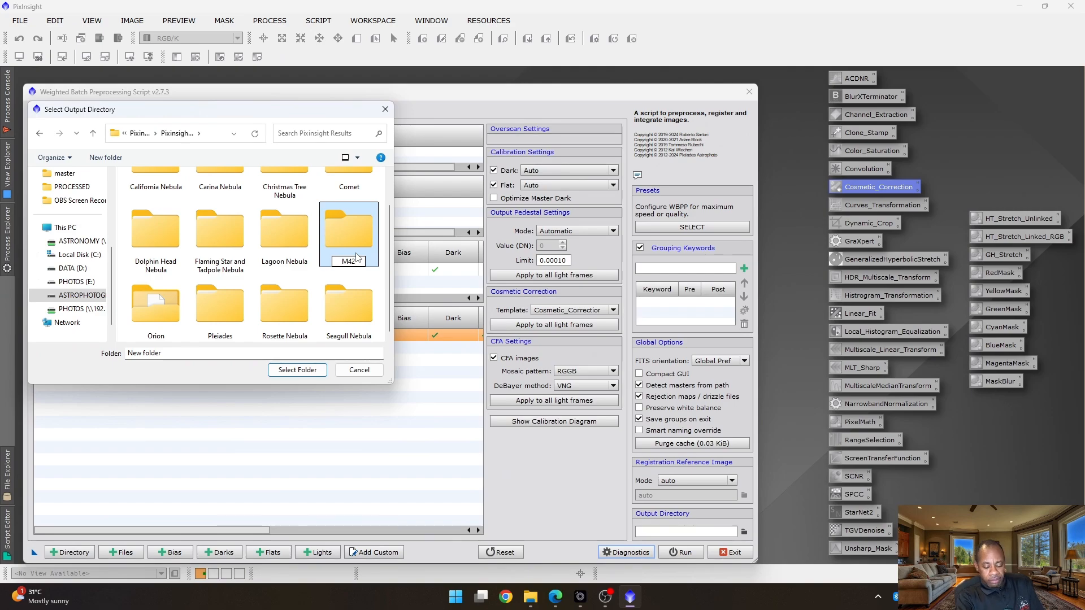
pyautogui.press('Return')
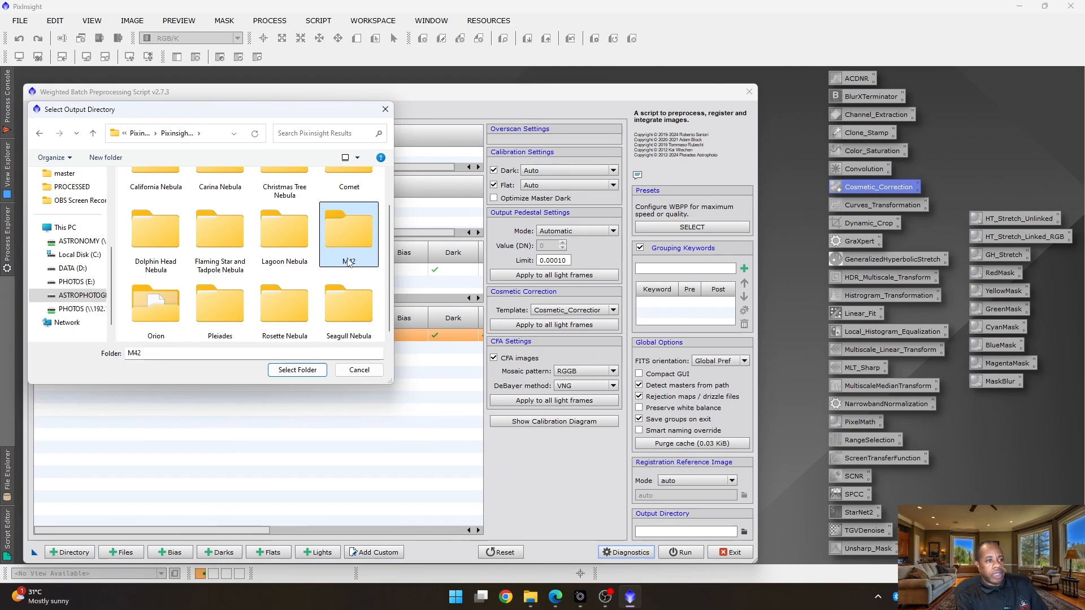
pyautogui.doubleClick(347, 239)
pyautogui.click(297, 370)
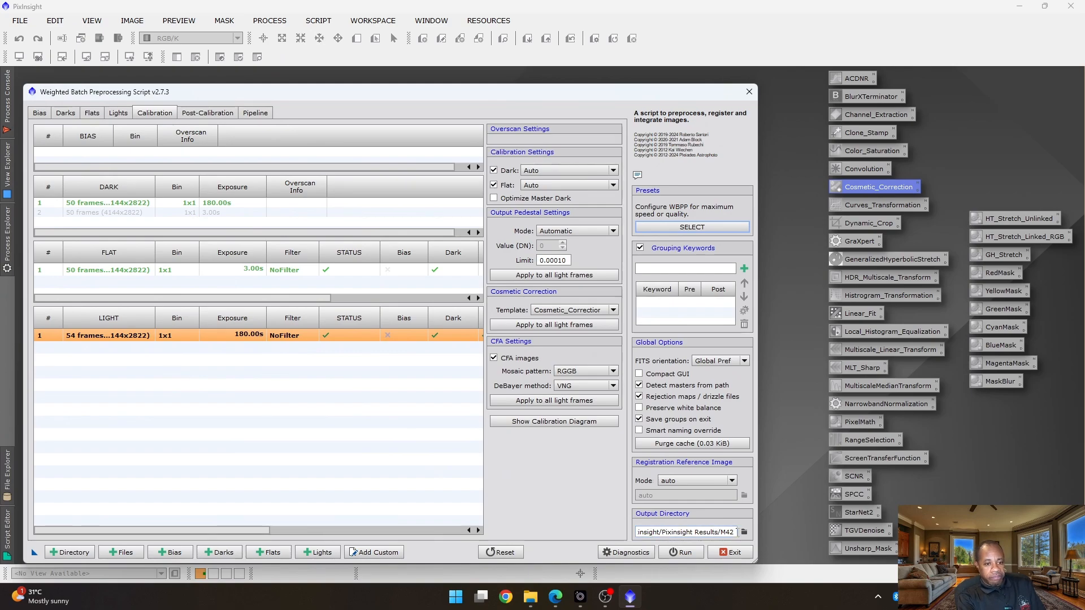
# - Enable drizzle integration for the 180-second light group in the post-calibration settings
pyautogui.click(202, 114)
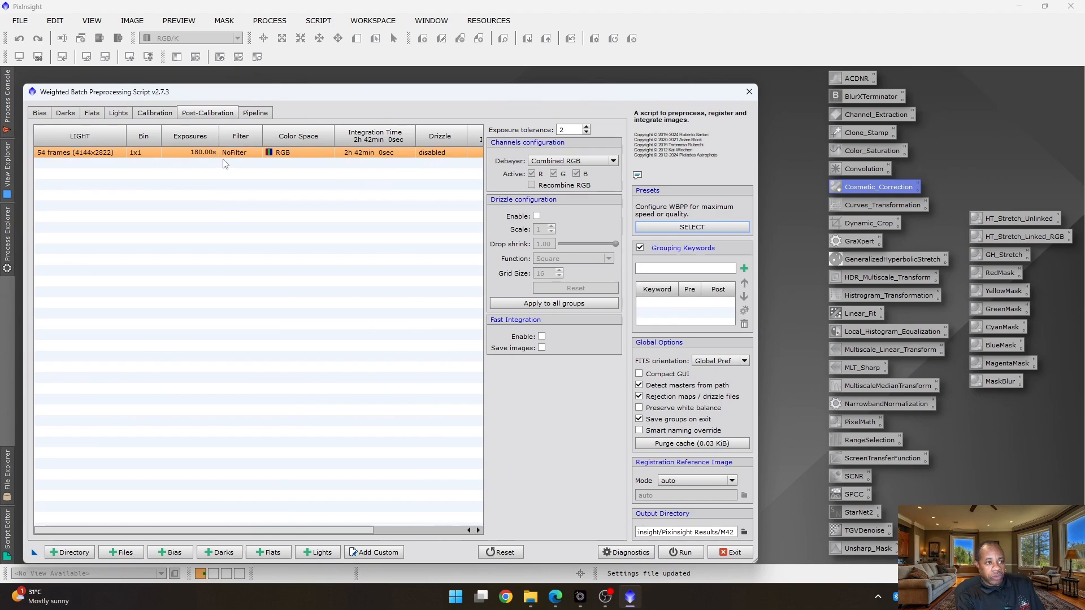
pyautogui.moveTo(181, 528); pyautogui.dragTo(243, 531)
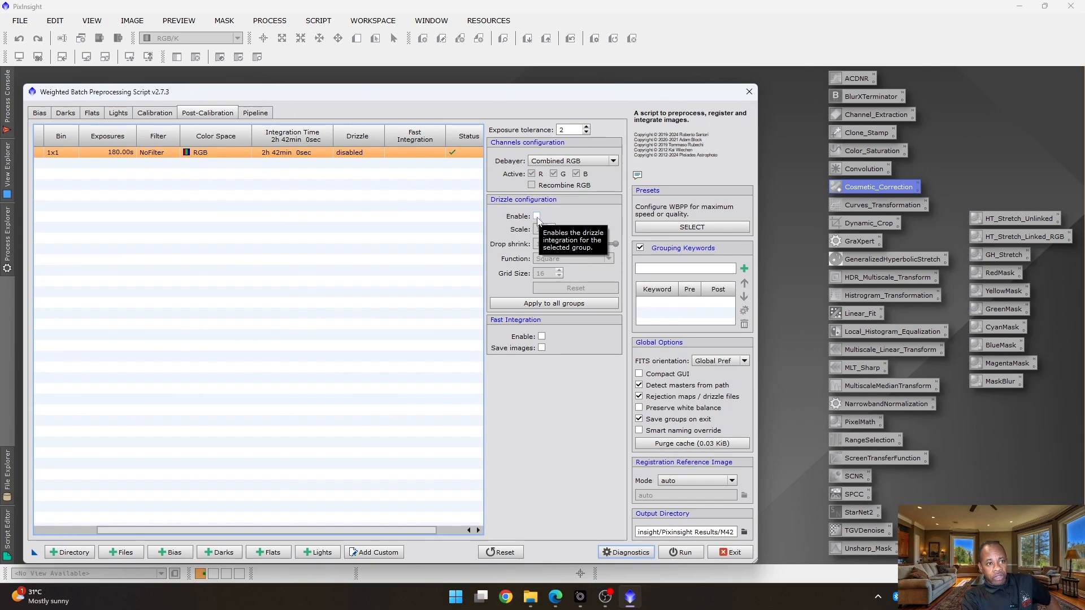
pyautogui.click(537, 216)
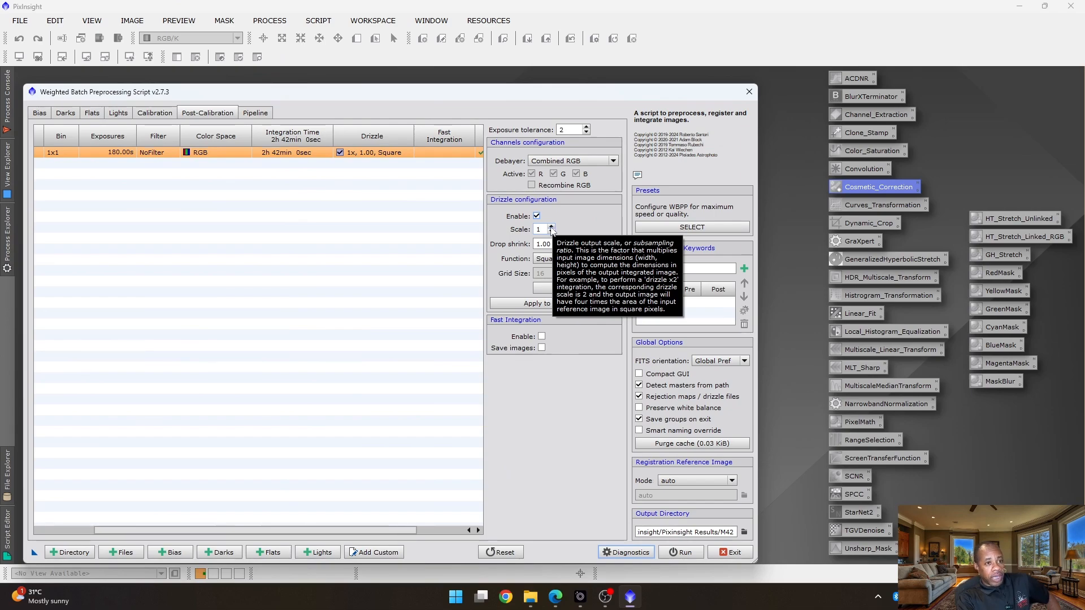
# - Try a drizzle scale of 2 for the light group, then set the scale back to 1
pyautogui.click(551, 227)
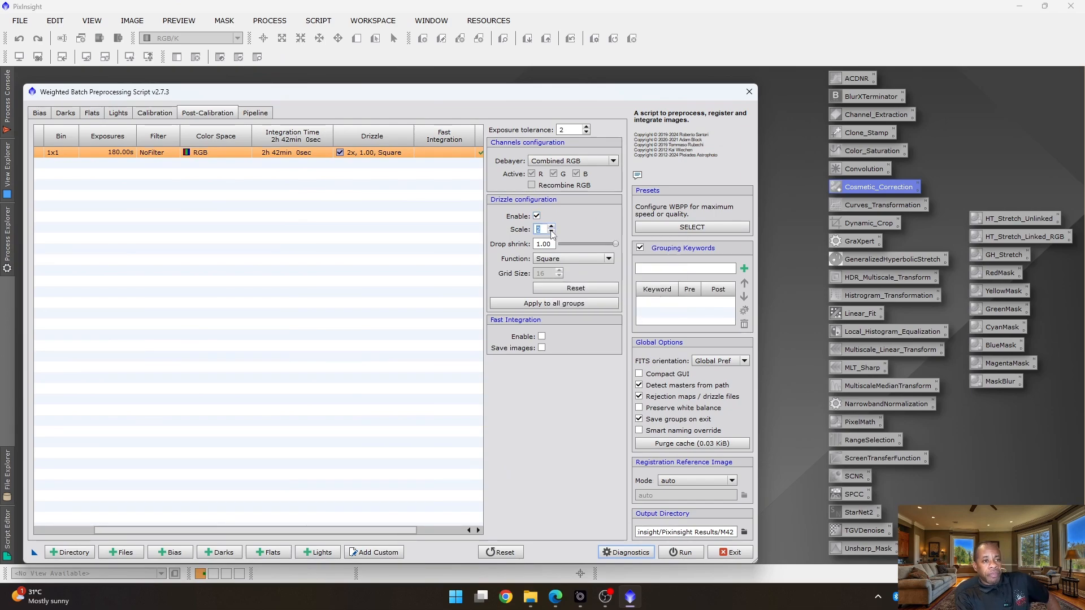
pyautogui.click(551, 232)
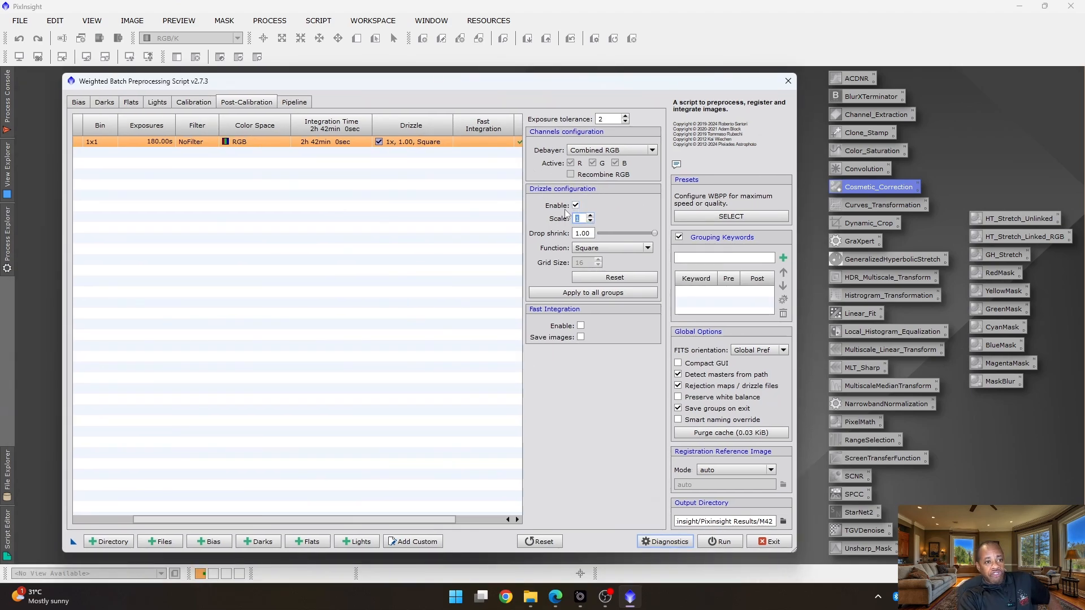
pyautogui.moveTo(566, 224)
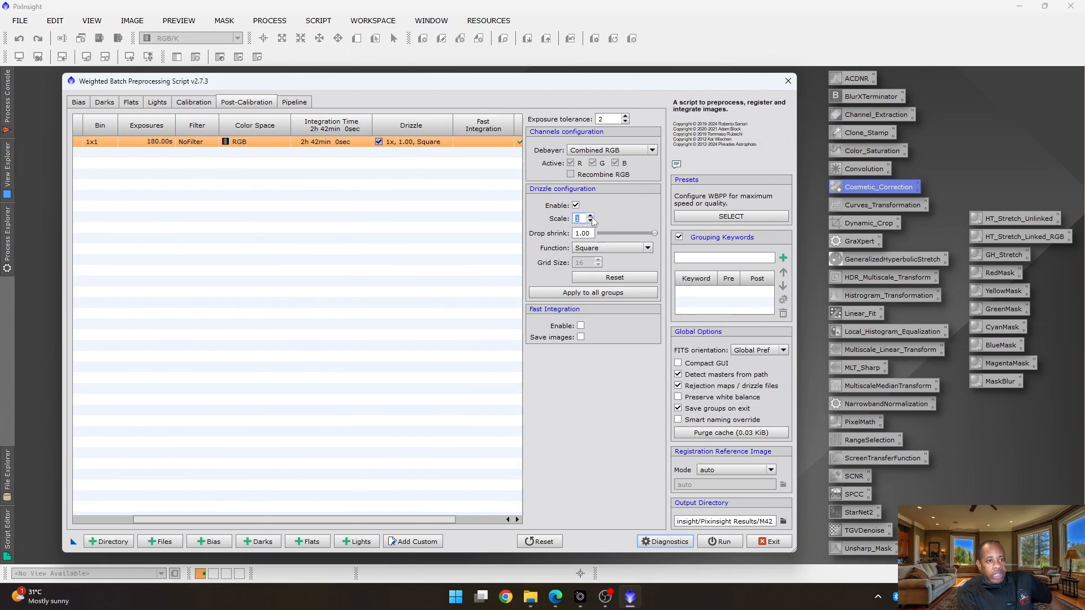
pyautogui.moveTo(558, 232)
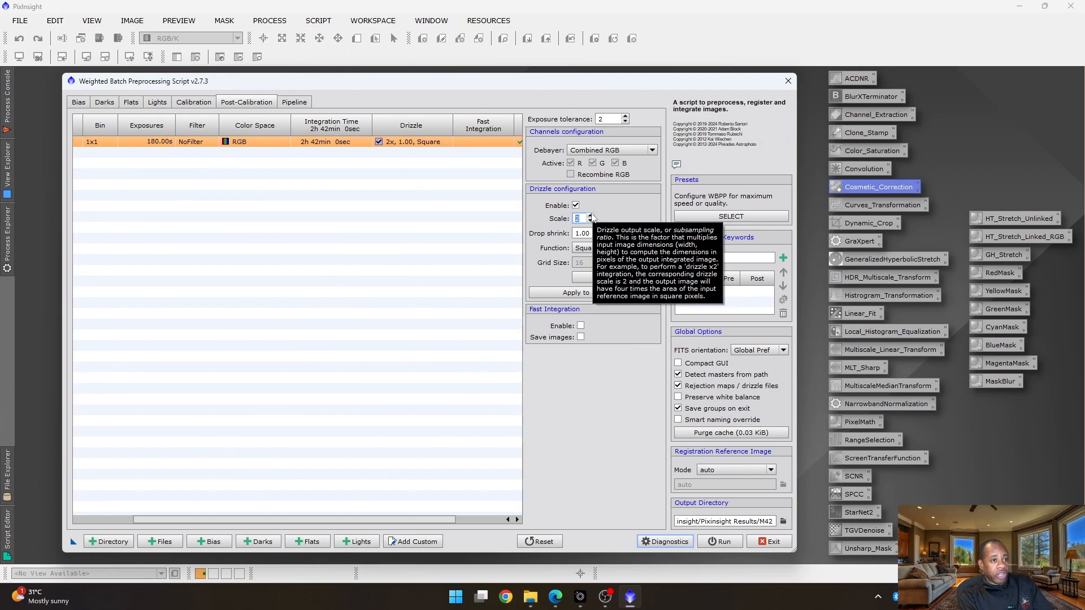
pyautogui.click(590, 221)
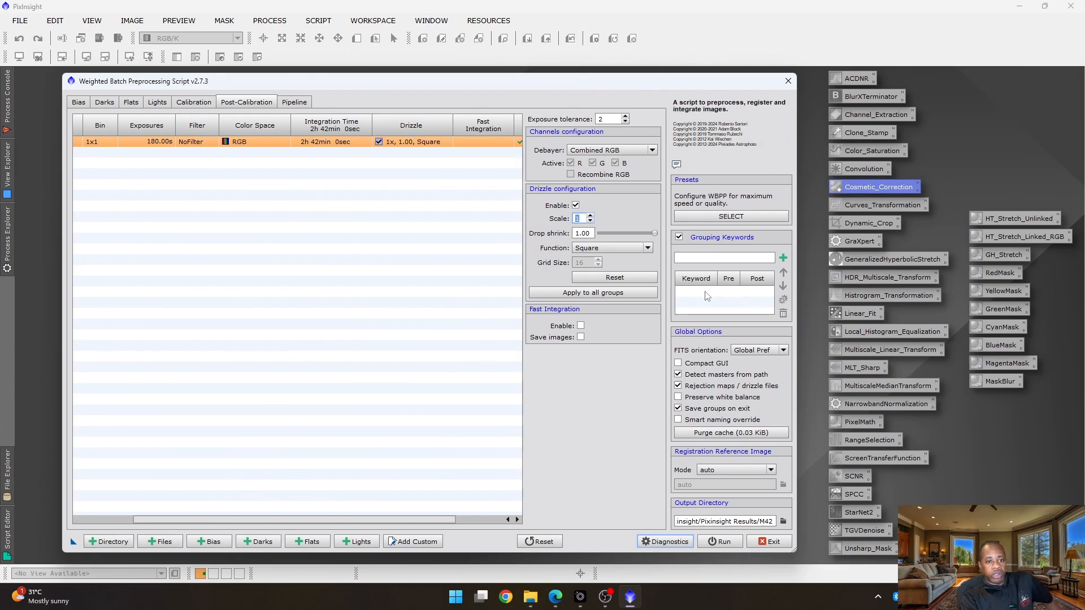
# - Examine the pipeline's list of operations and check the loaded light, flat and dark frames, including the 3-second dark flats
pyautogui.click(287, 103)
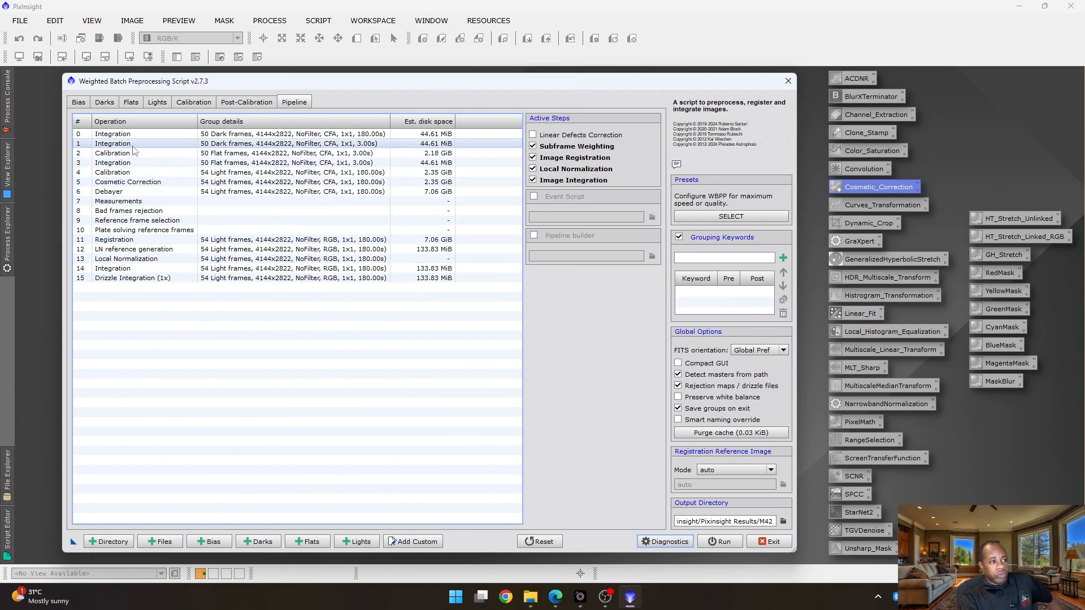
pyautogui.click(150, 135)
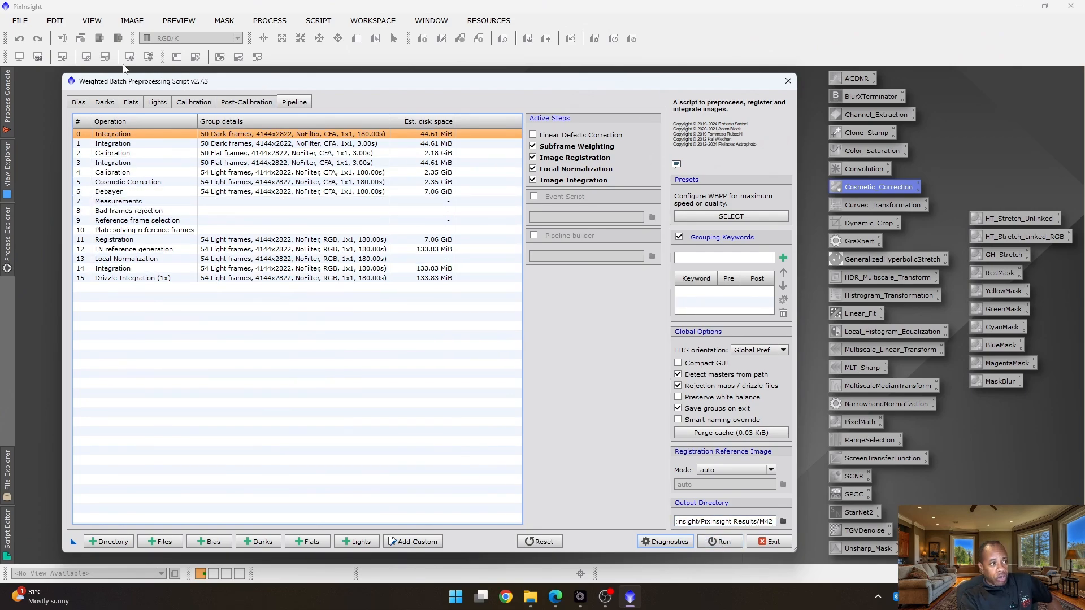
pyautogui.click(157, 102)
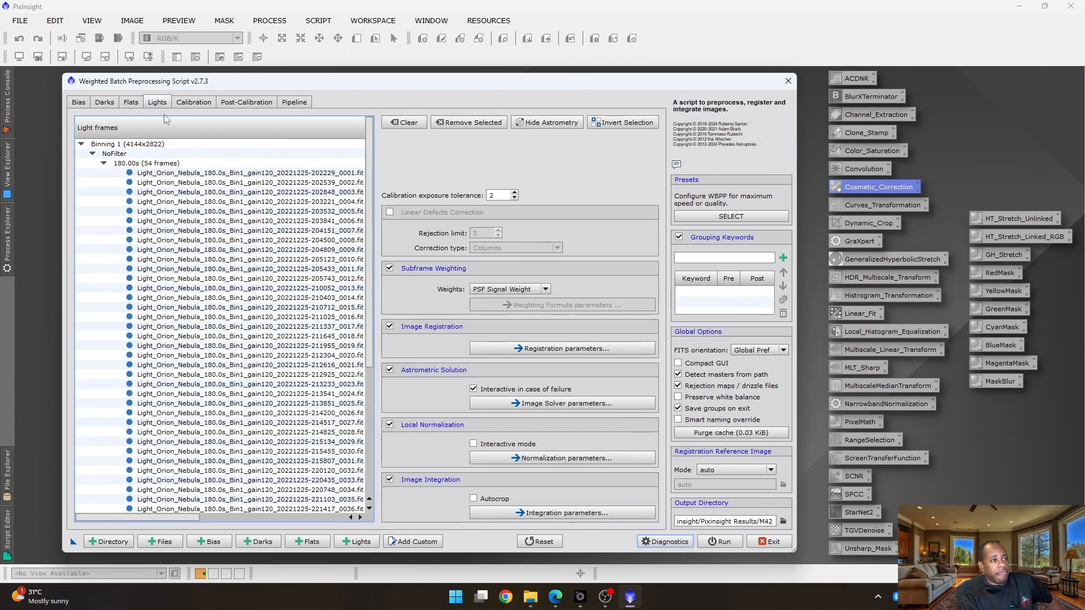
pyautogui.scroll(-2, 169, 226)
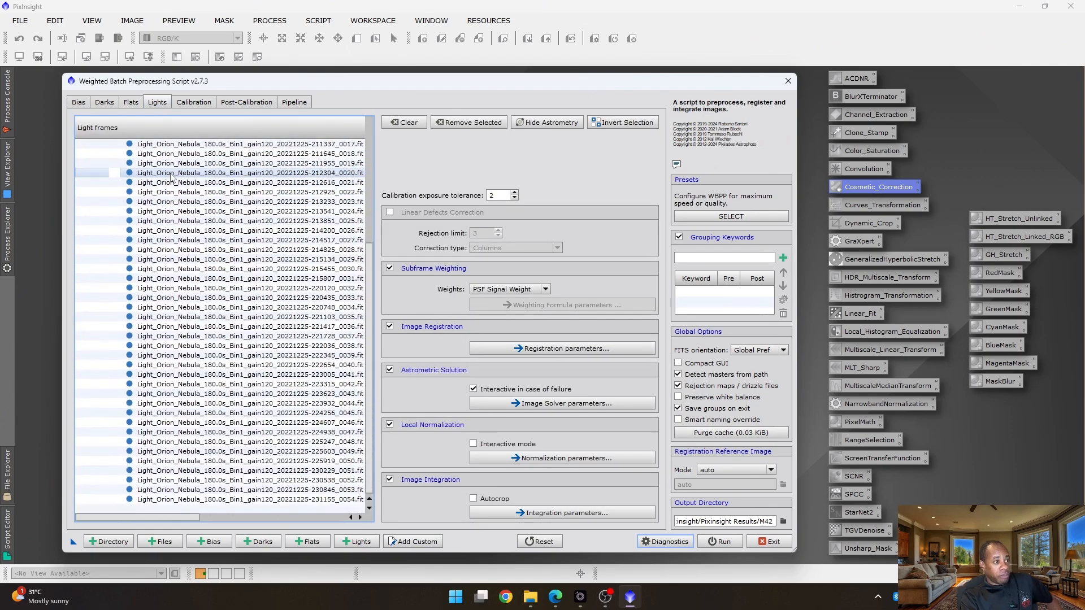
pyautogui.scroll(2, 168, 193)
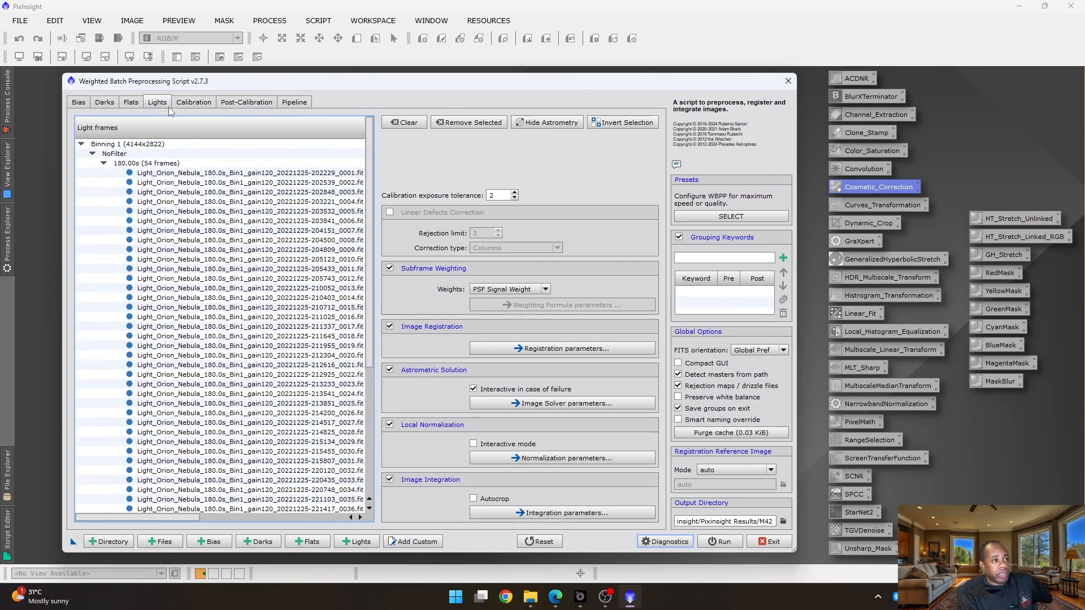
pyautogui.click(128, 107)
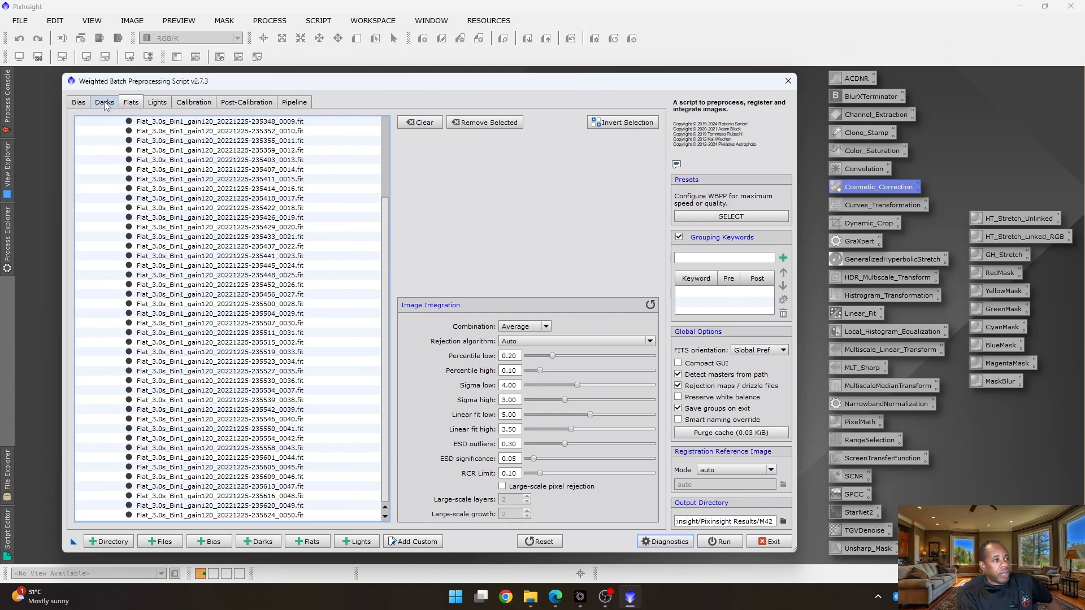
pyautogui.click(104, 102)
pyautogui.scroll(-13, 180, 302)
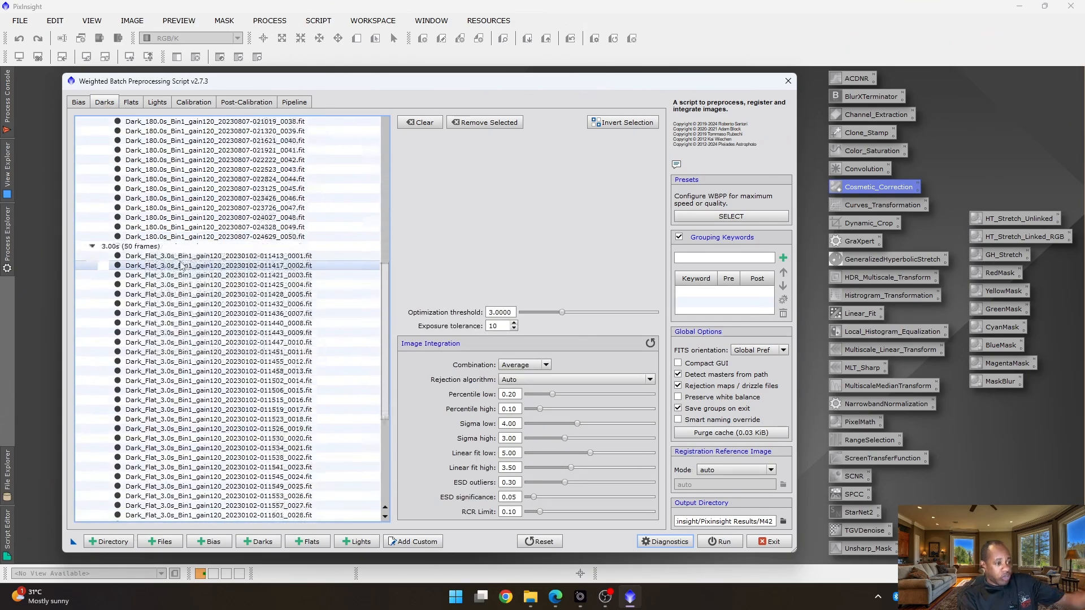
pyautogui.moveTo(179, 303)
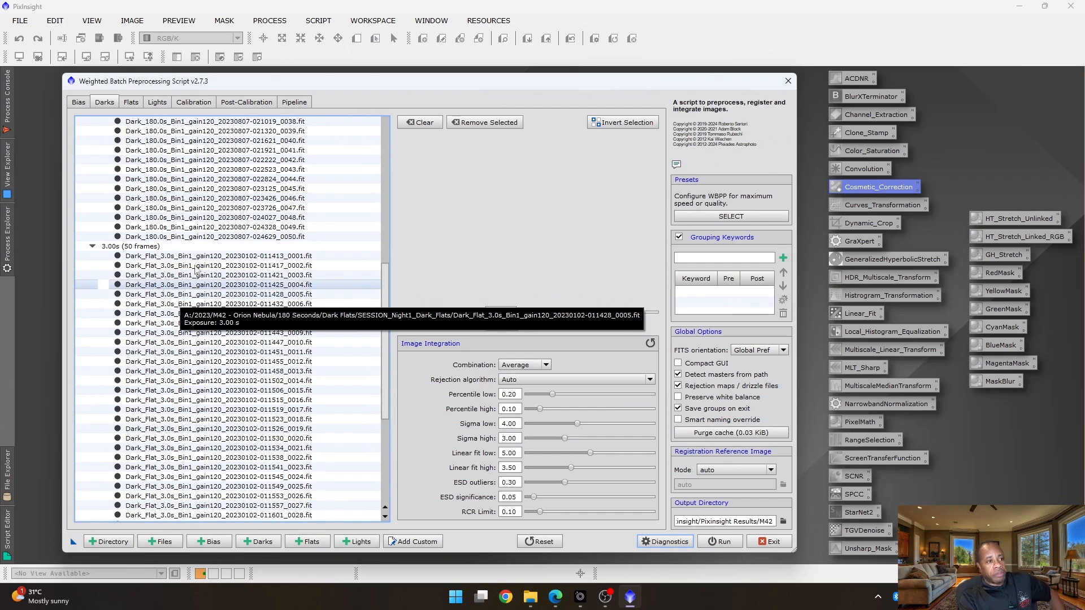
pyautogui.scroll(3, 179, 303)
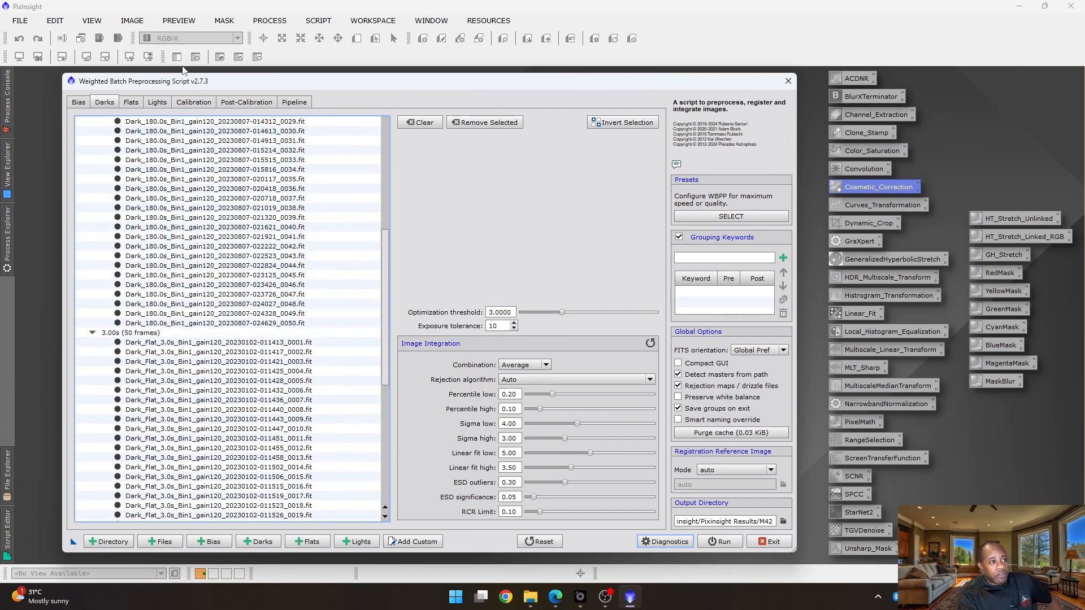
# - Review the light-frame processing options and the calibration settings, checking the cosmetic correction template and CFA settings
pyautogui.click(157, 102)
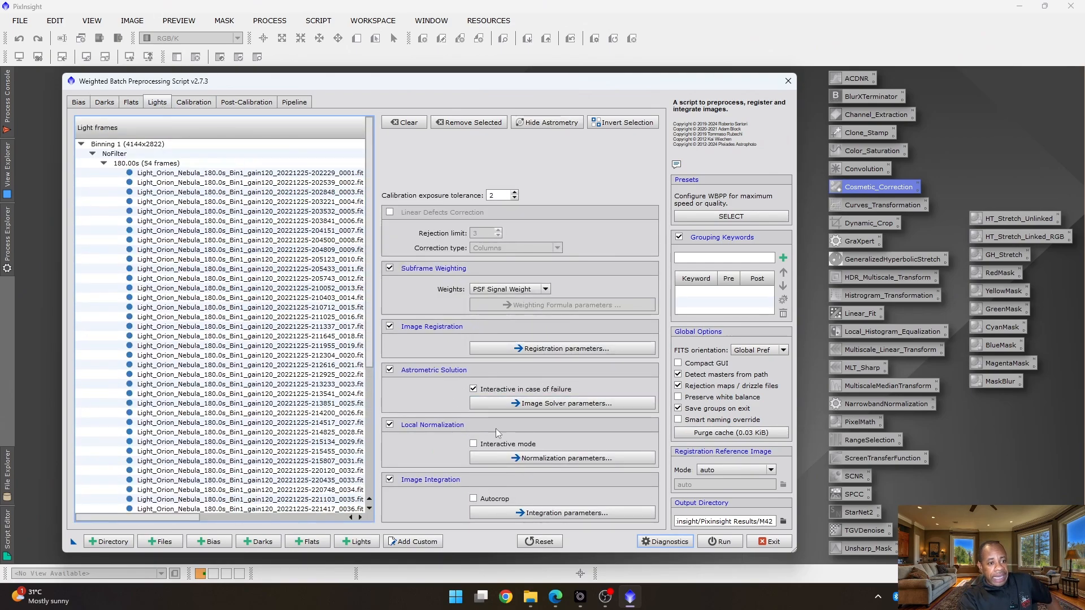
pyautogui.click(193, 102)
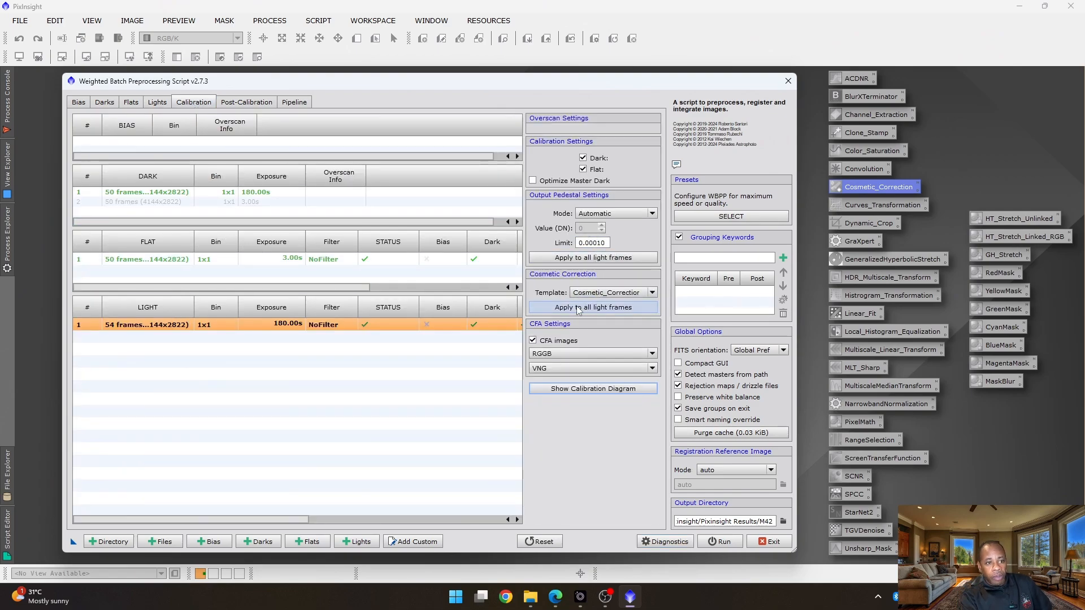
pyautogui.click(605, 296)
pyautogui.click(602, 292)
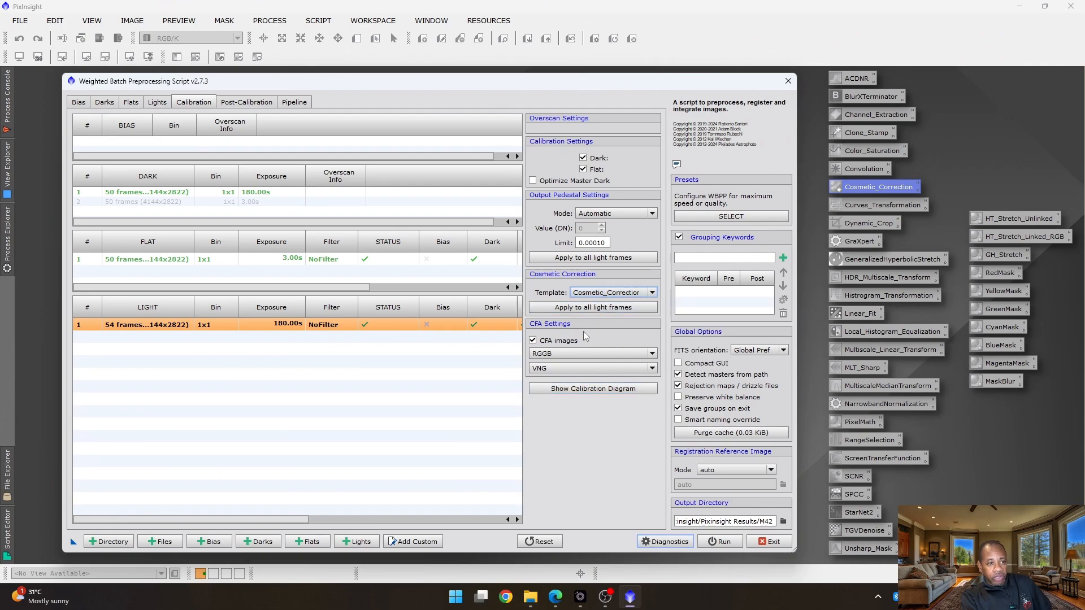
pyautogui.moveTo(543, 343)
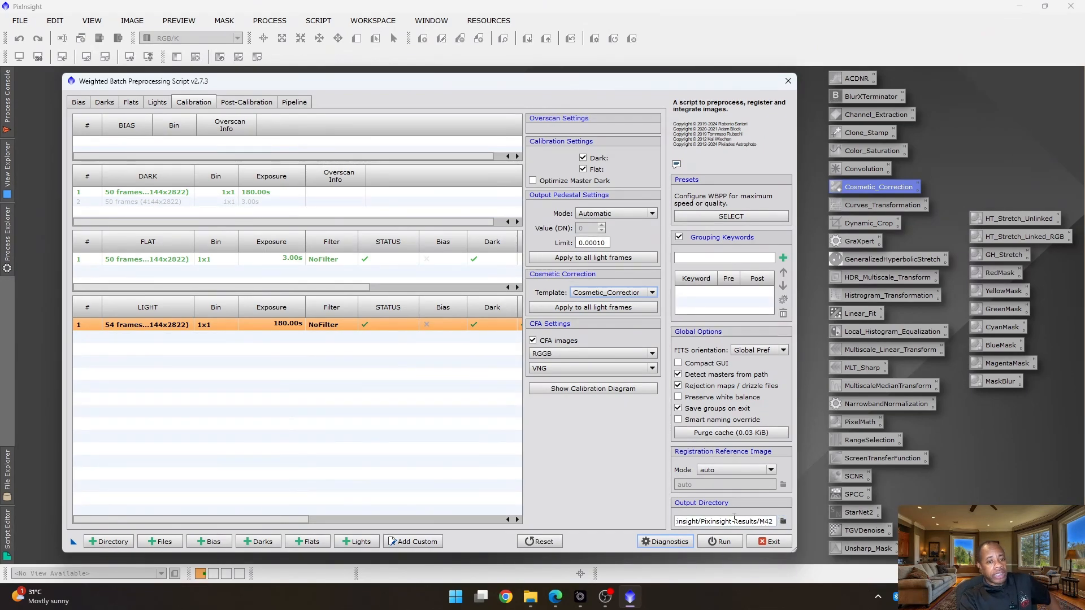
# - Run the batch preprocessing, check the diagnostic messages and continue with the execution
pyautogui.click(725, 541)
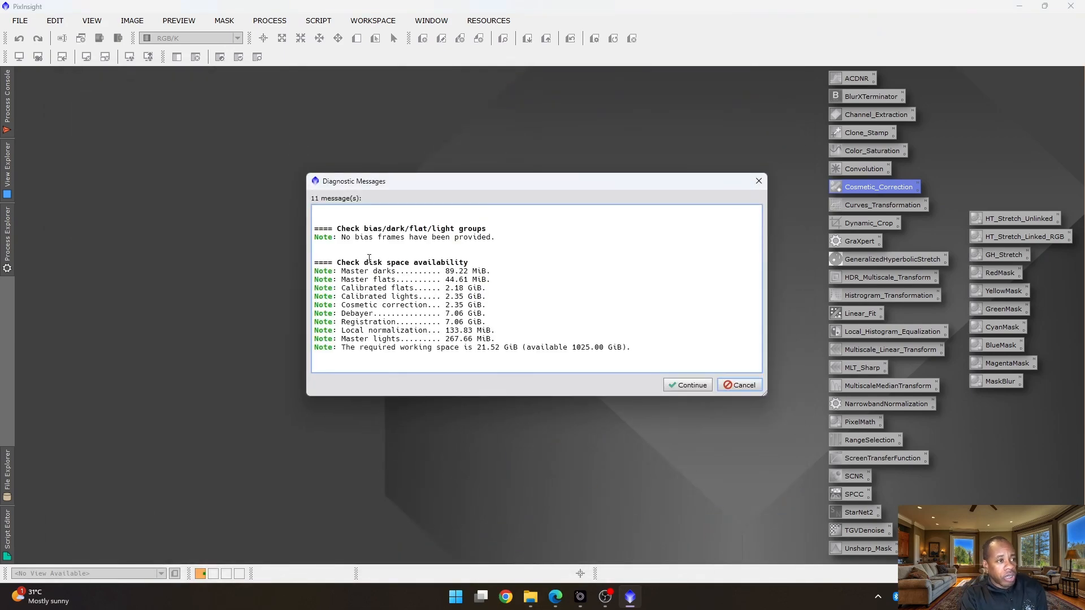
pyautogui.moveTo(418, 182); pyautogui.dragTo(308, 179)
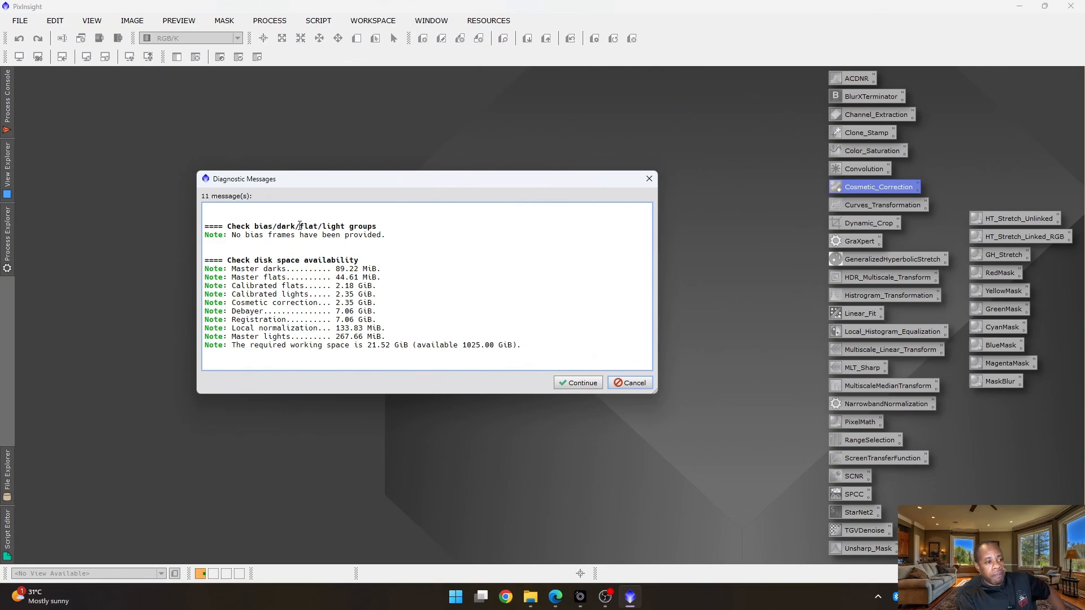
pyautogui.click(582, 383)
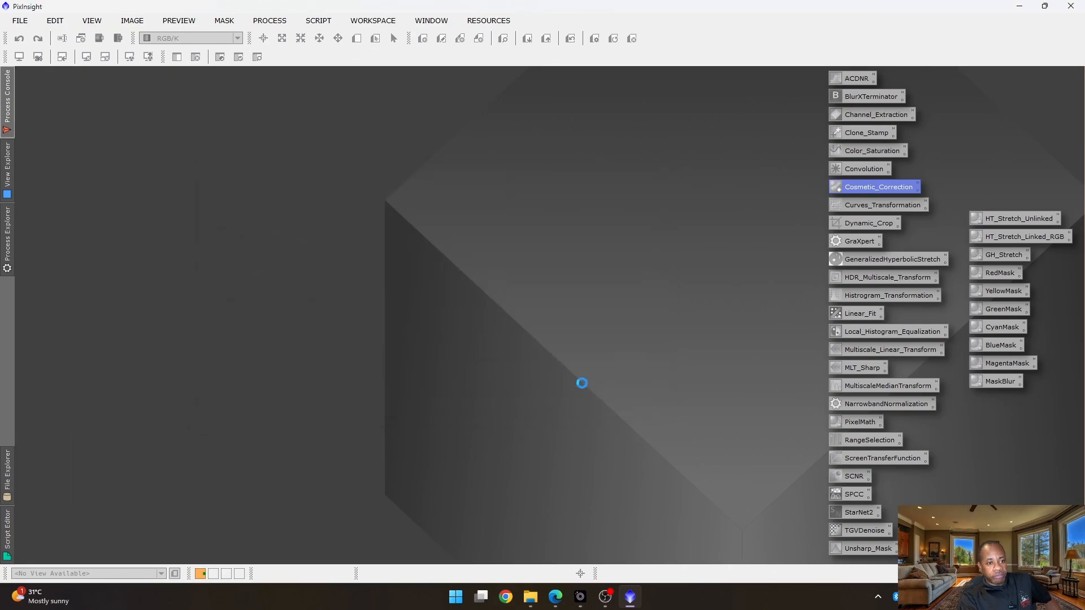